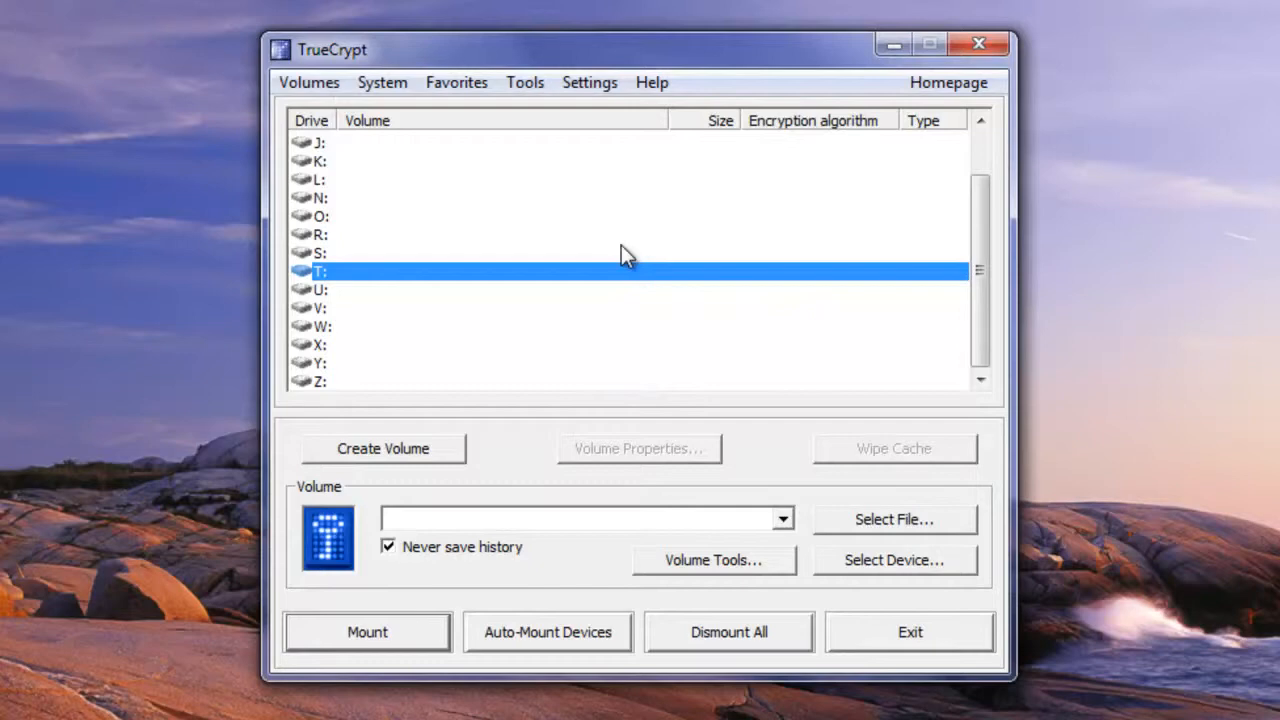
Start a new standard TrueCrypt volume as an encrypted file container
left_click(420, 448)
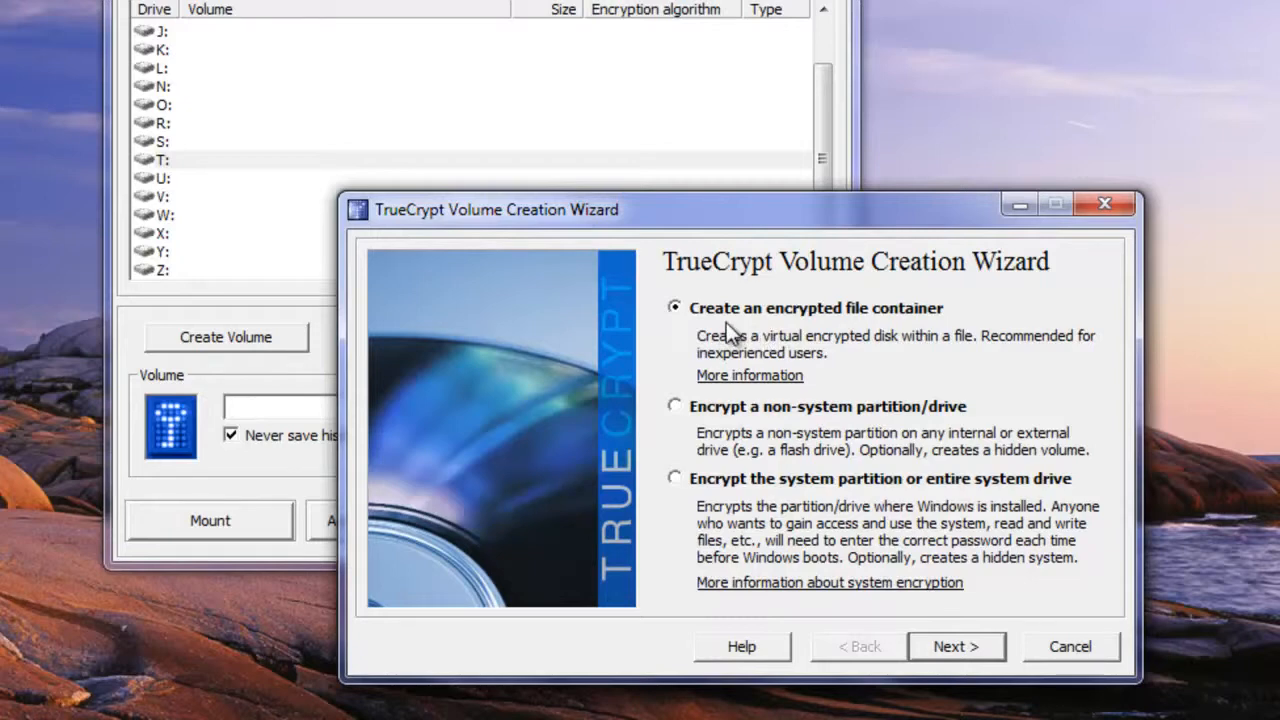
left_click(962, 648)
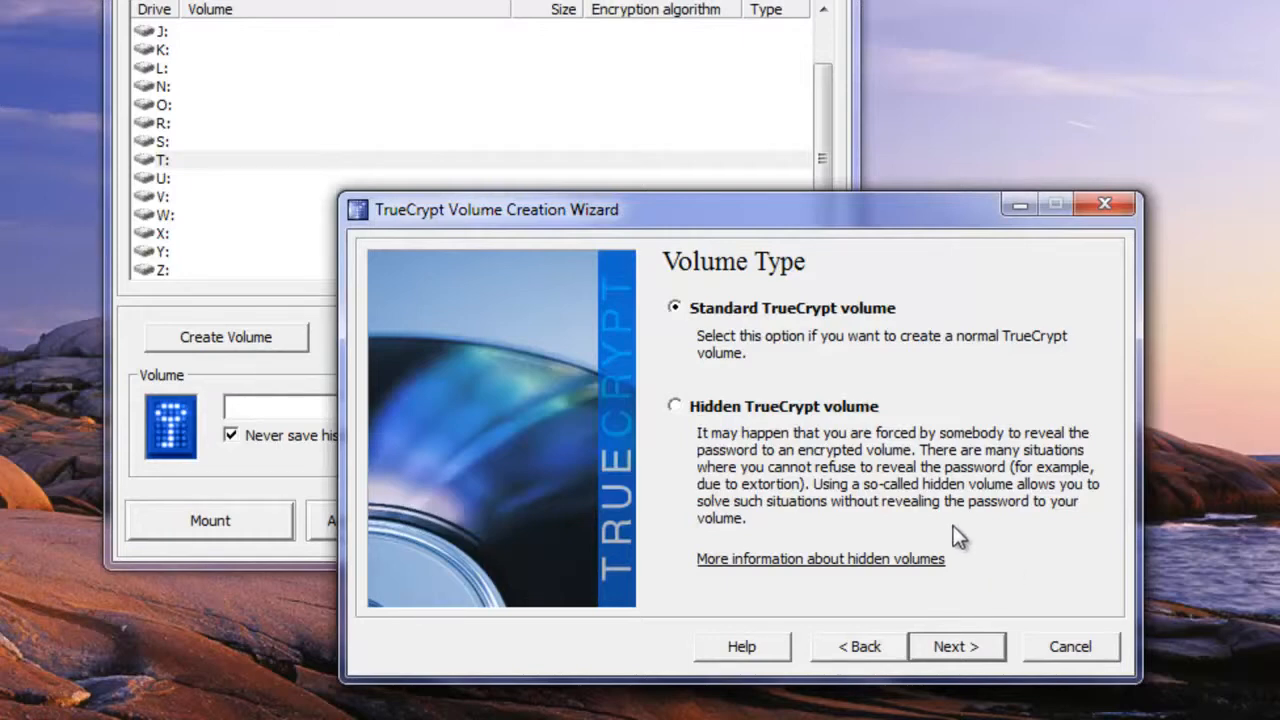
left_click(971, 644)
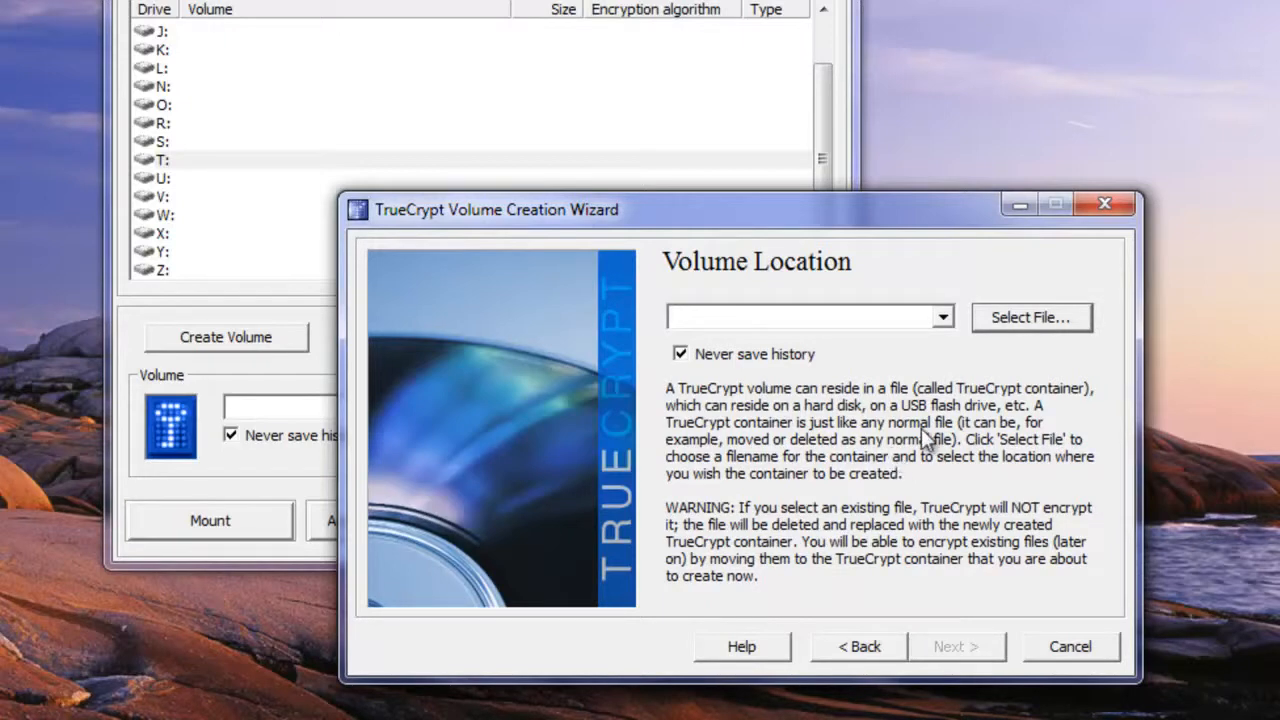
Browse to the D:\Tutorial\SSS folder for the new container file
left_click(1023, 316)
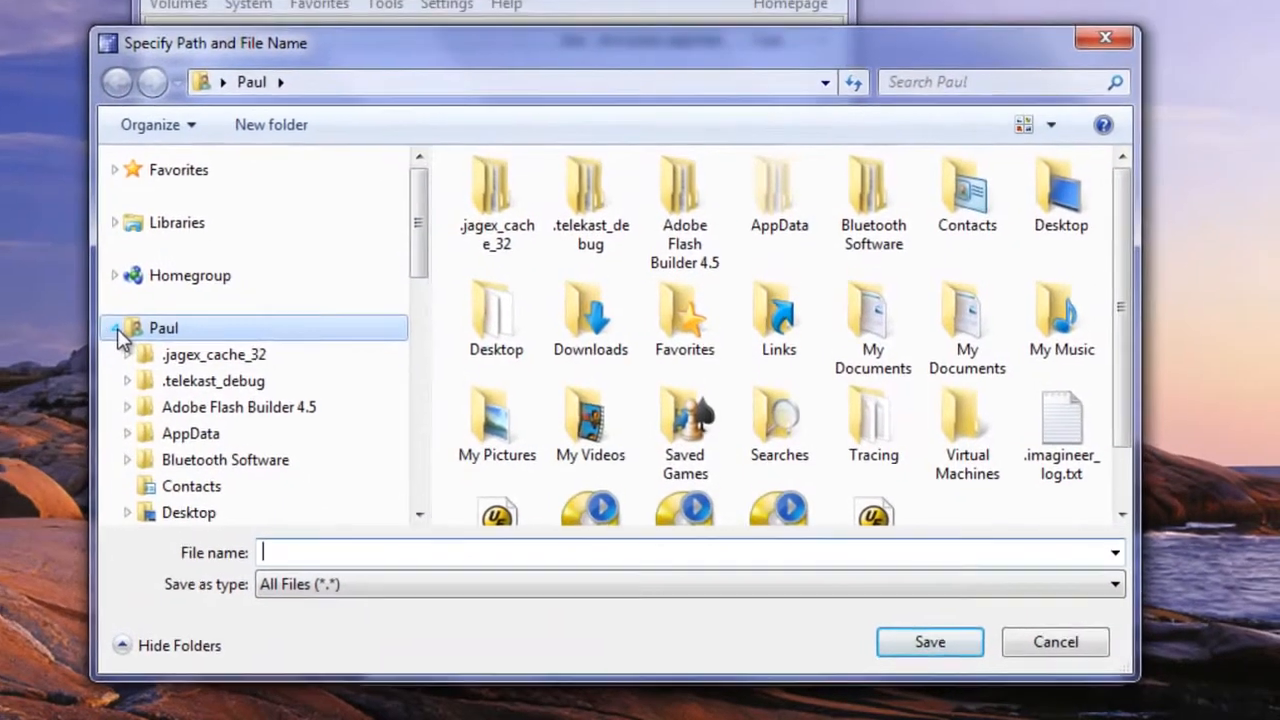
left_click(85, 311)
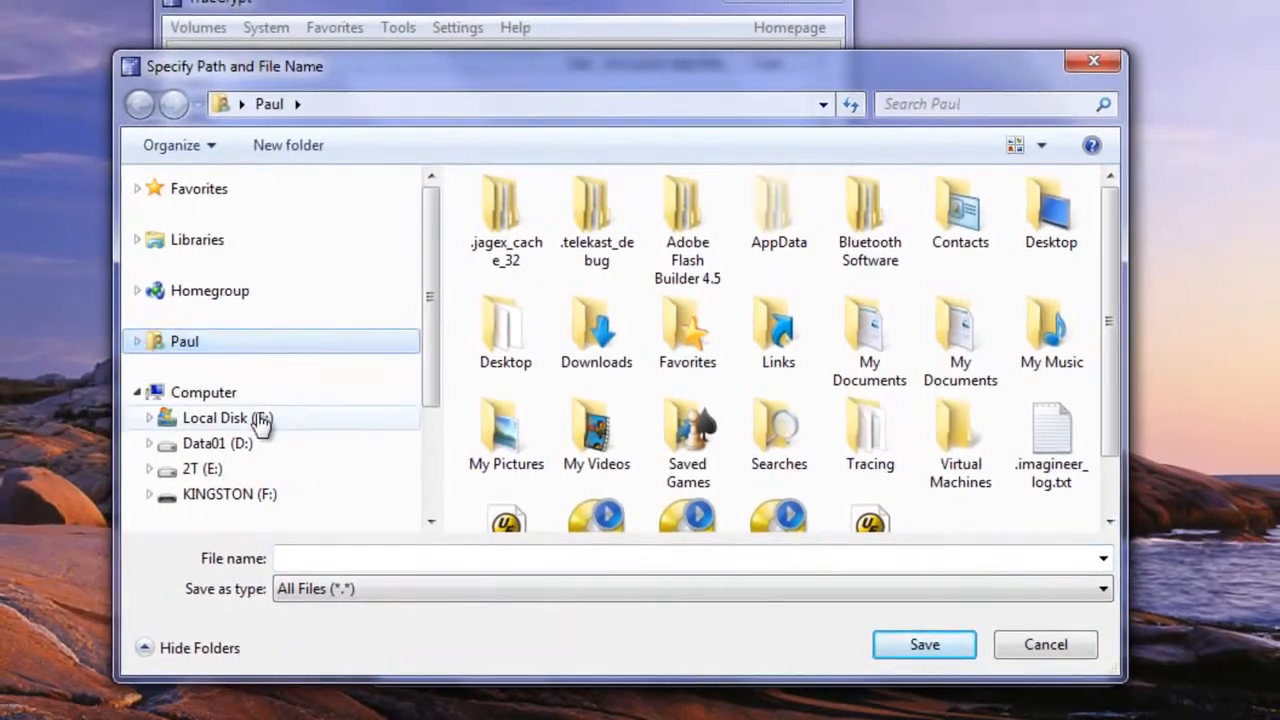
left_click(157, 443)
scroll(340, 420, "down", 2)
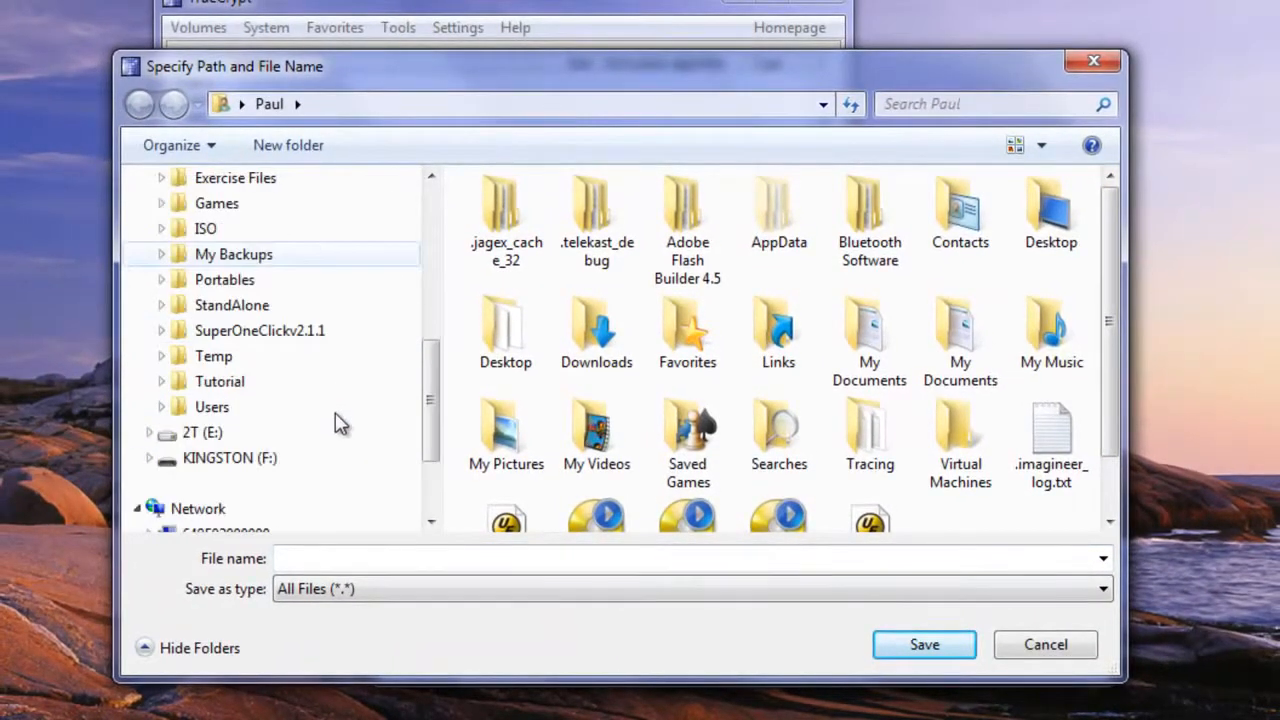
left_click(162, 382)
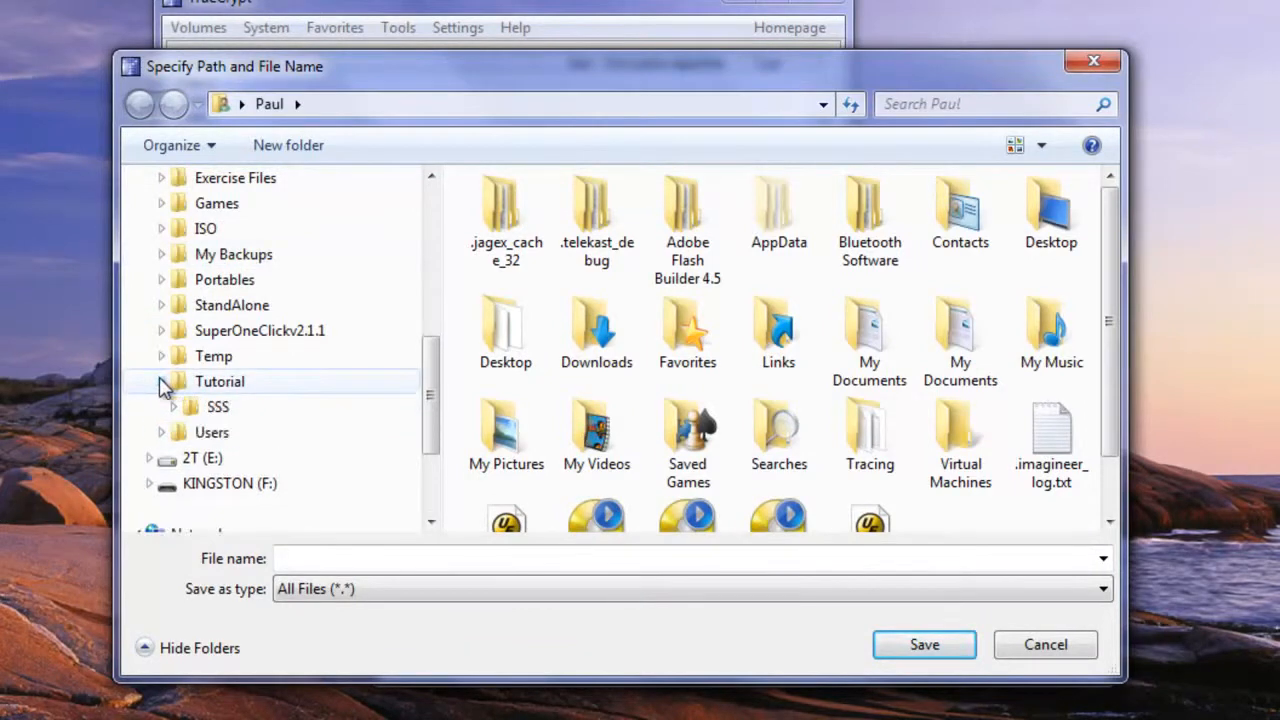
left_click(212, 406)
Name the container file Tutorial.lesson and save it as the volume location
left_click(955, 643)
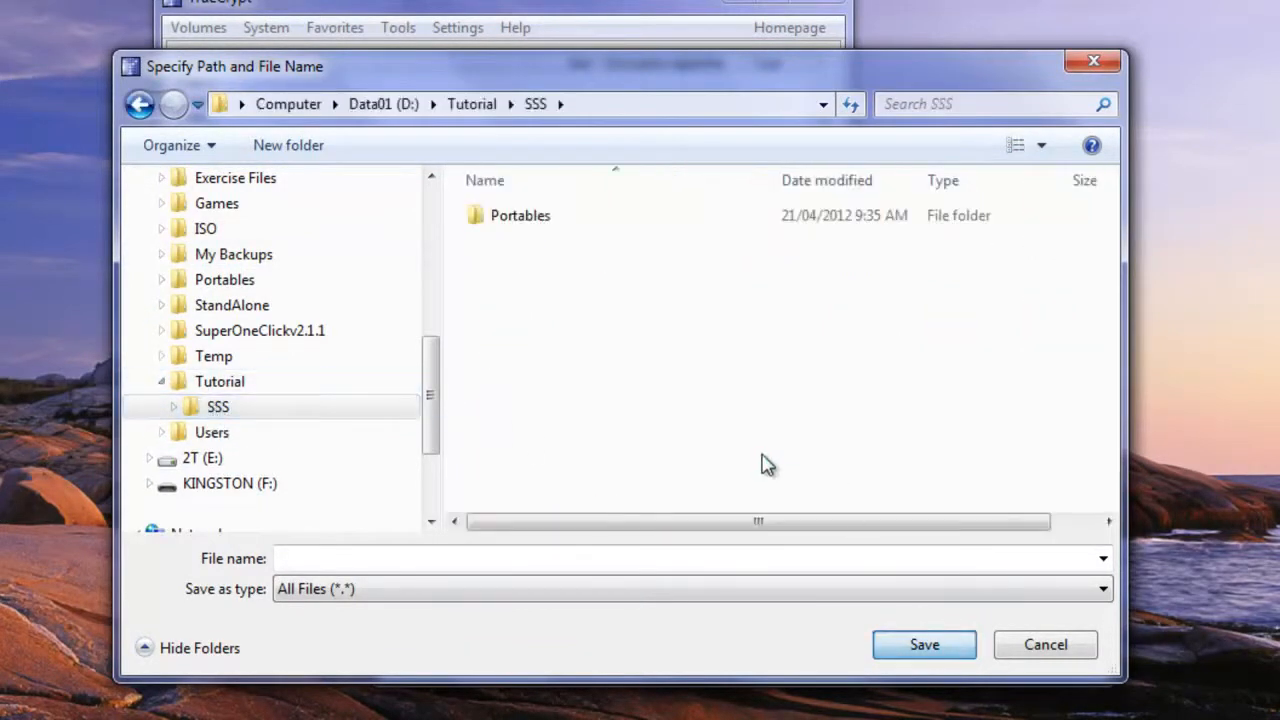
left_click(638, 588)
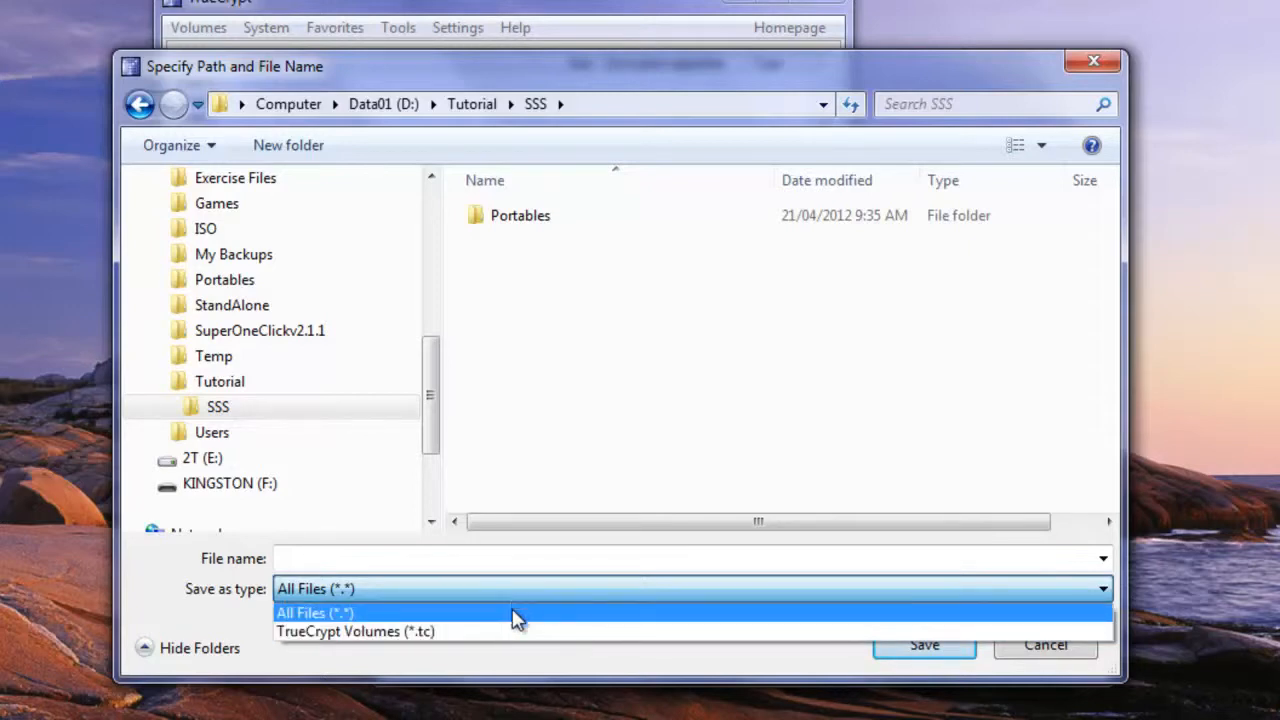
left_click(514, 563)
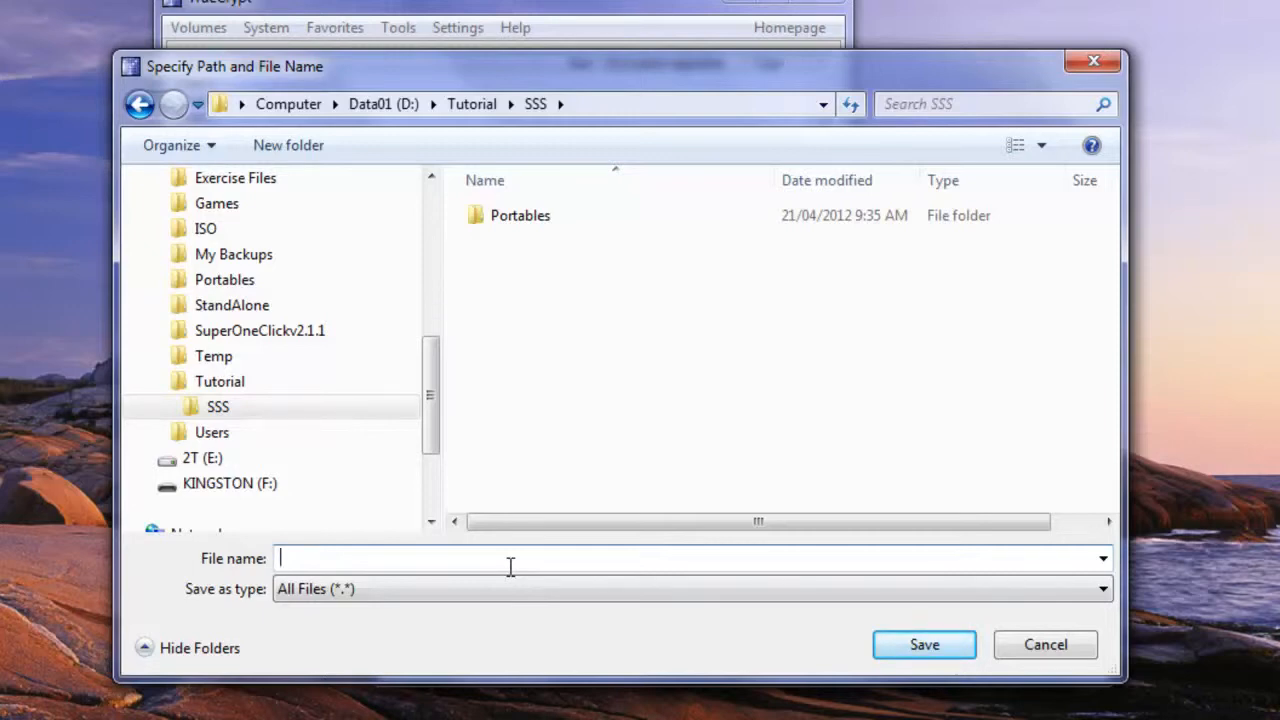
type("Tutorial.lesso")
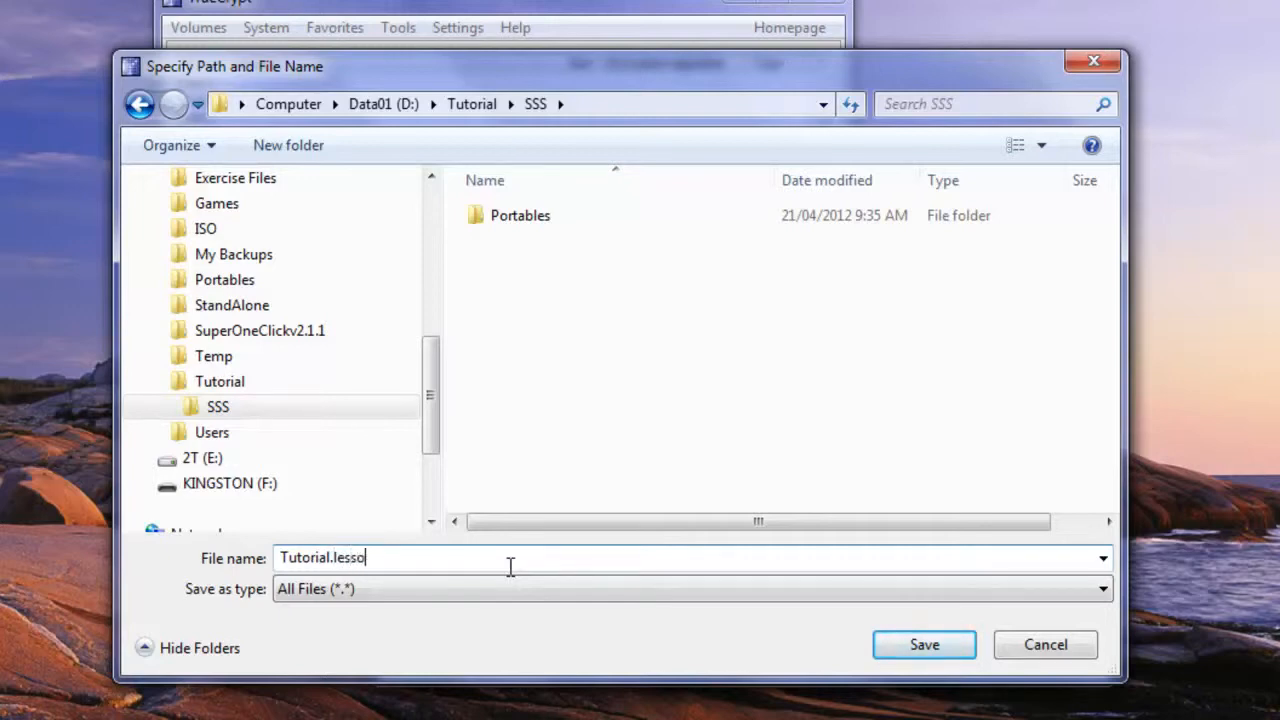
type("n")
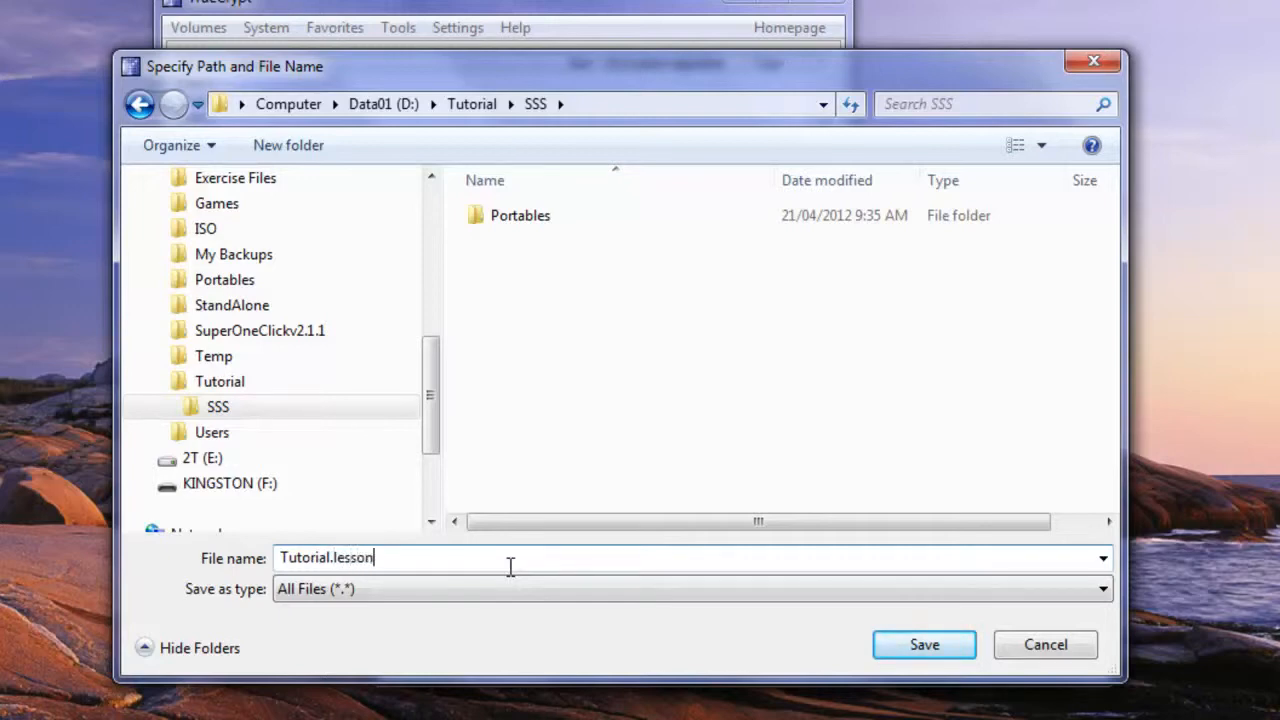
left_click(958, 650)
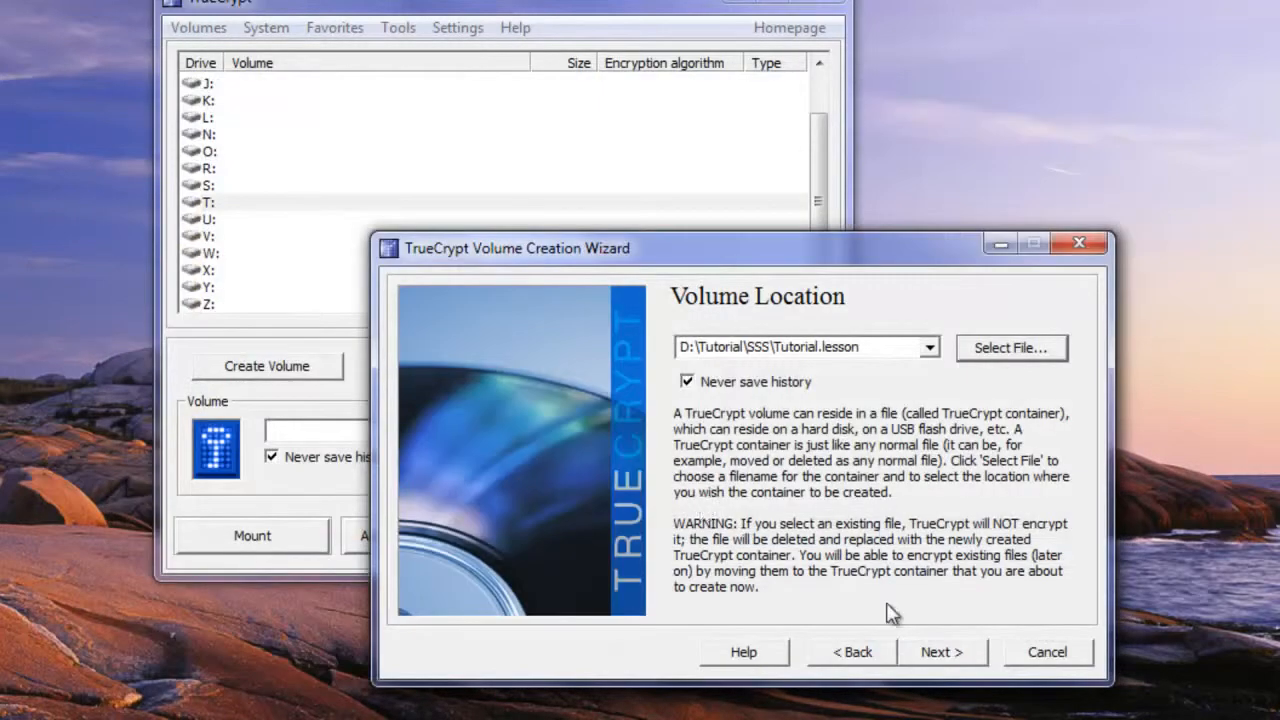
Accept the location and keep AES encryption with the RIPEMD-160 hash
left_click(970, 652)
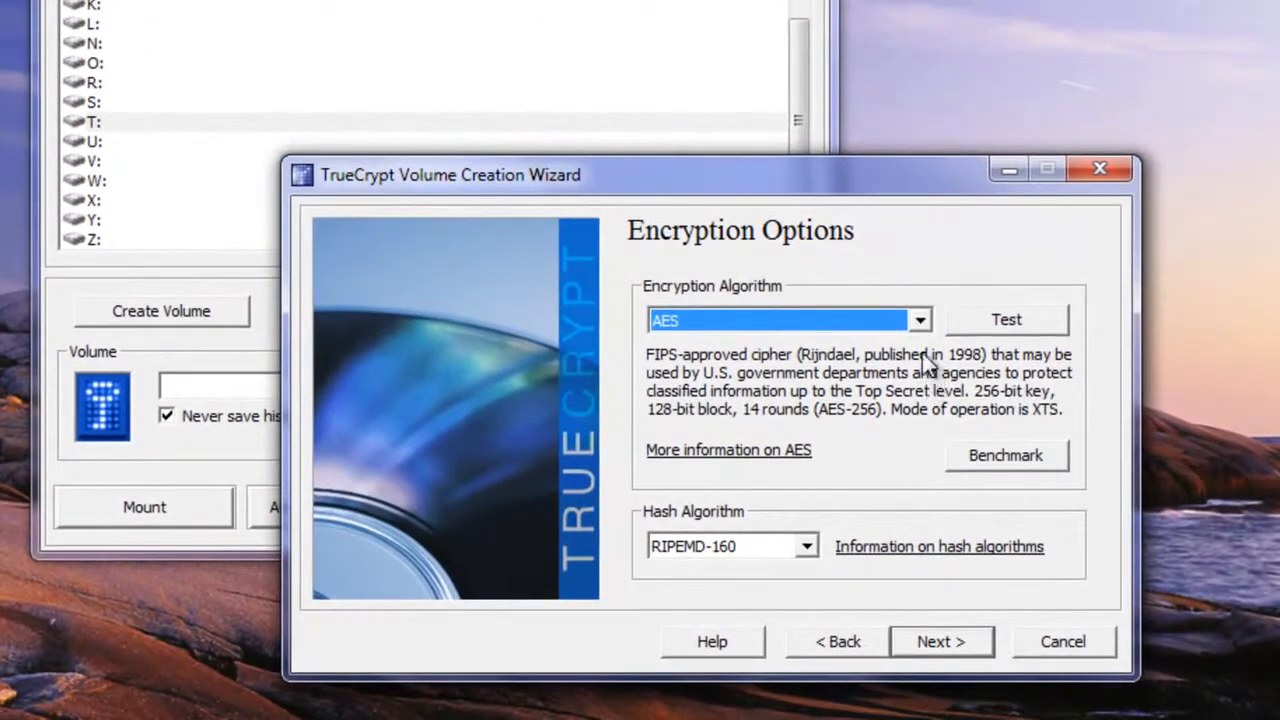
left_click(920, 320)
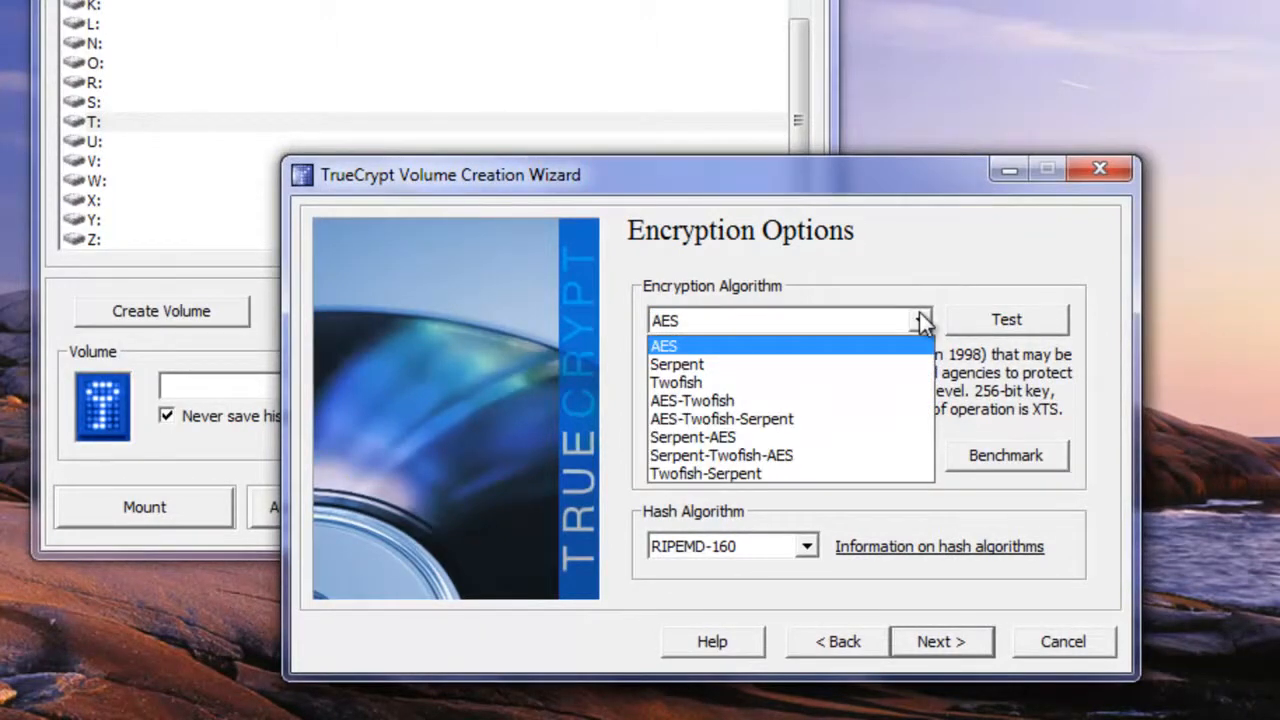
left_click(919, 318)
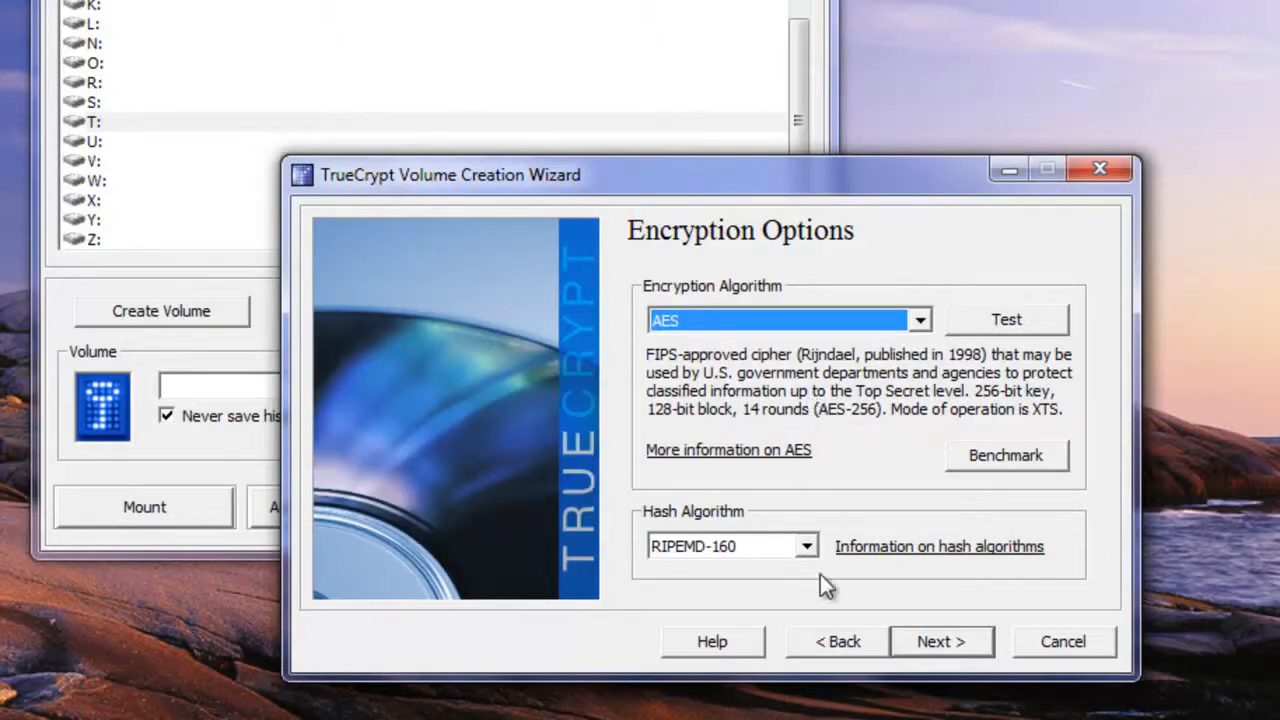
left_click(963, 641)
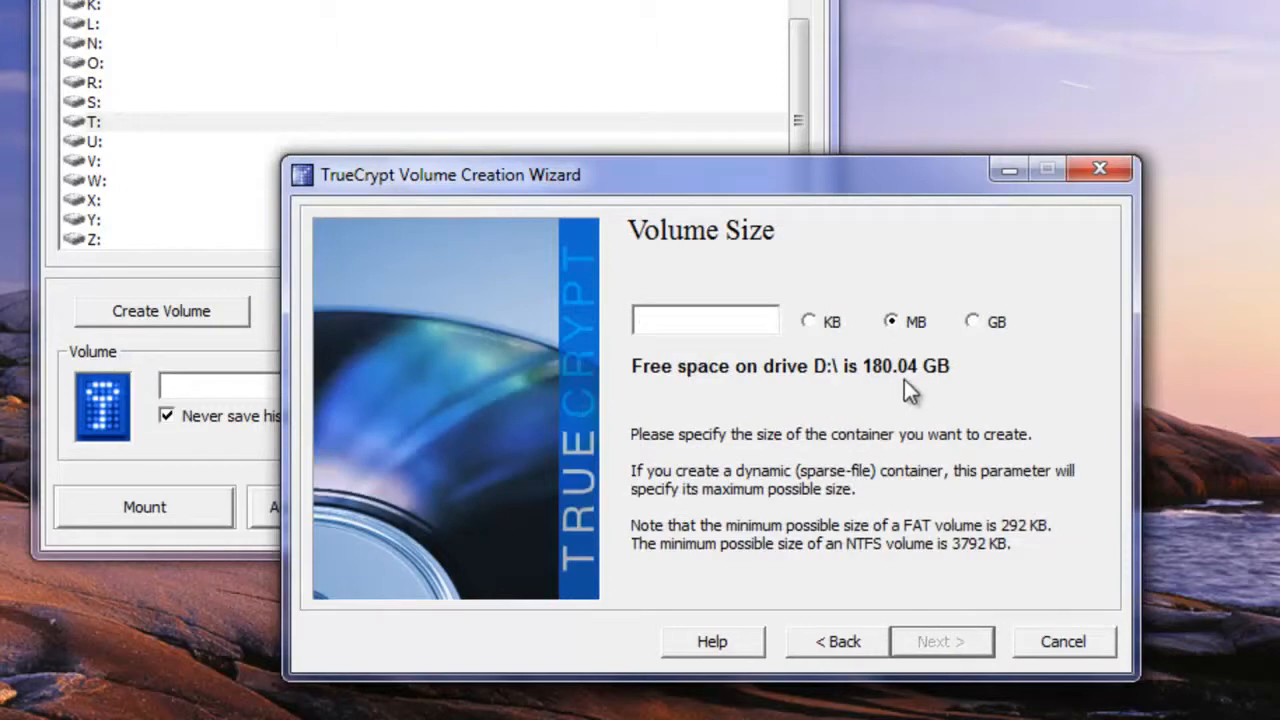
Set the volume size to 1 GB
left_click(971, 322)
type("1")
left_click(970, 645)
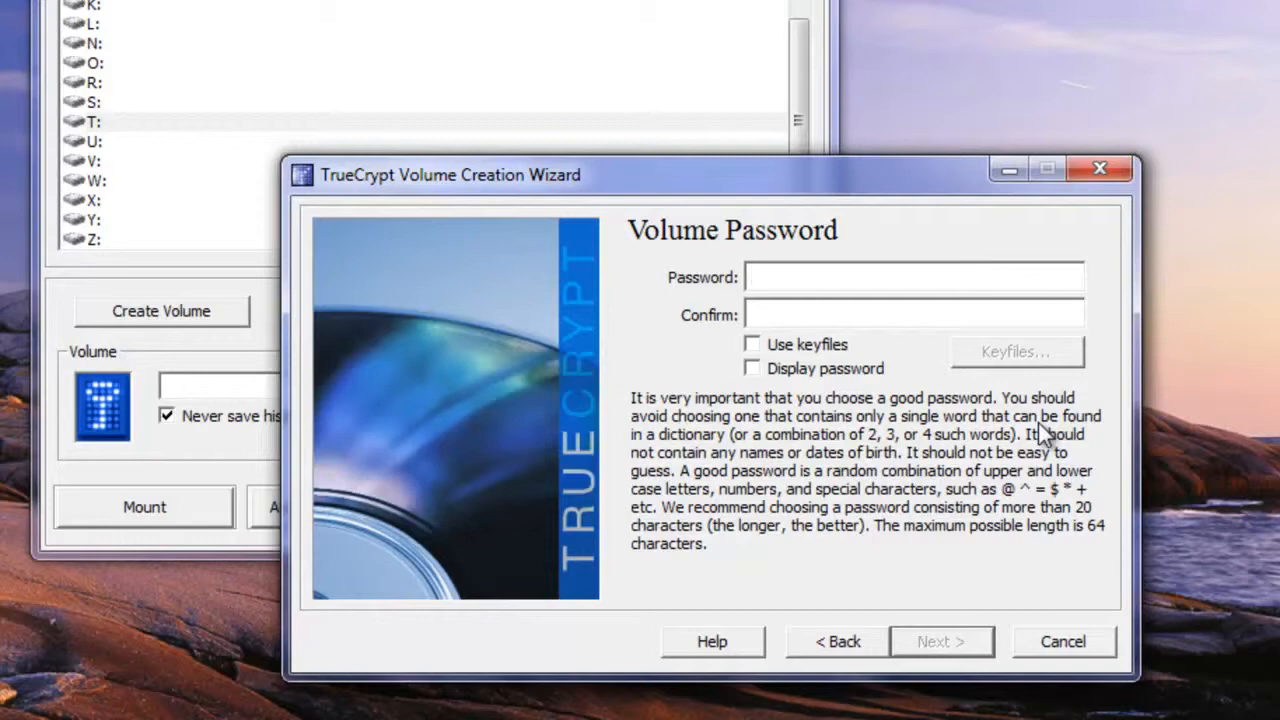
Enter and confirm a short volume password, accepting the short-password warning
type("****")
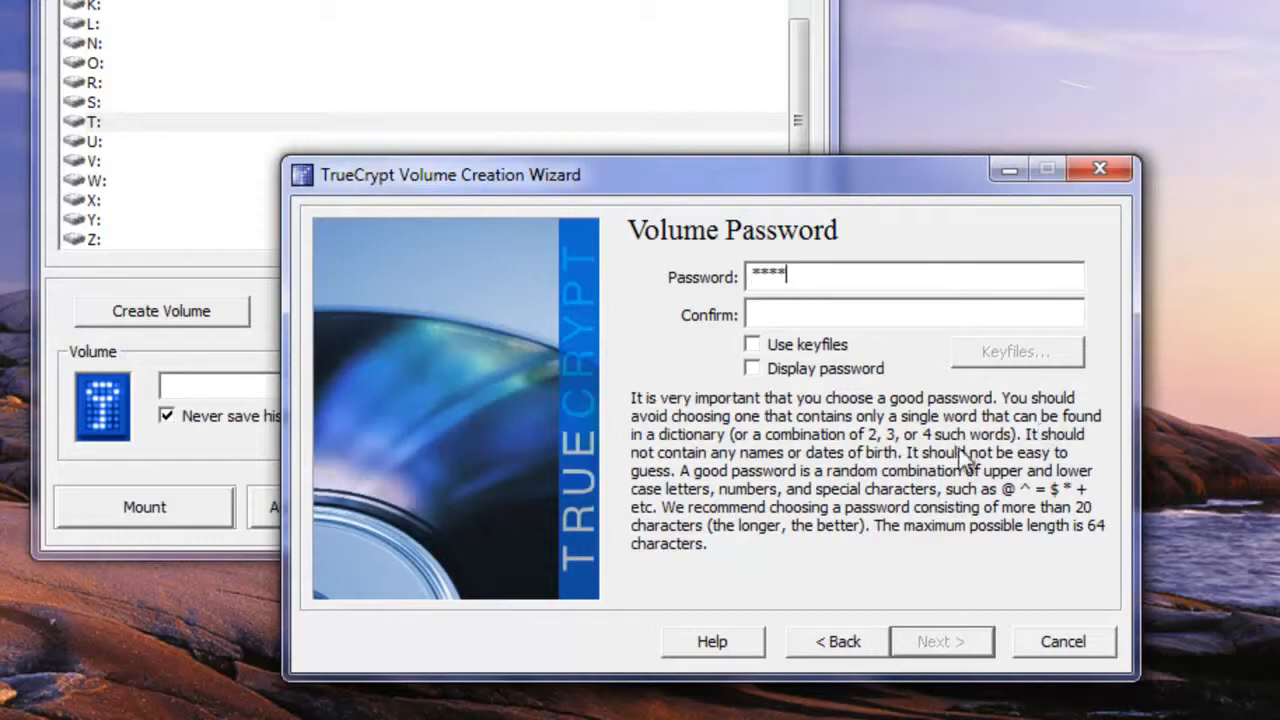
left_click(889, 312)
type("****")
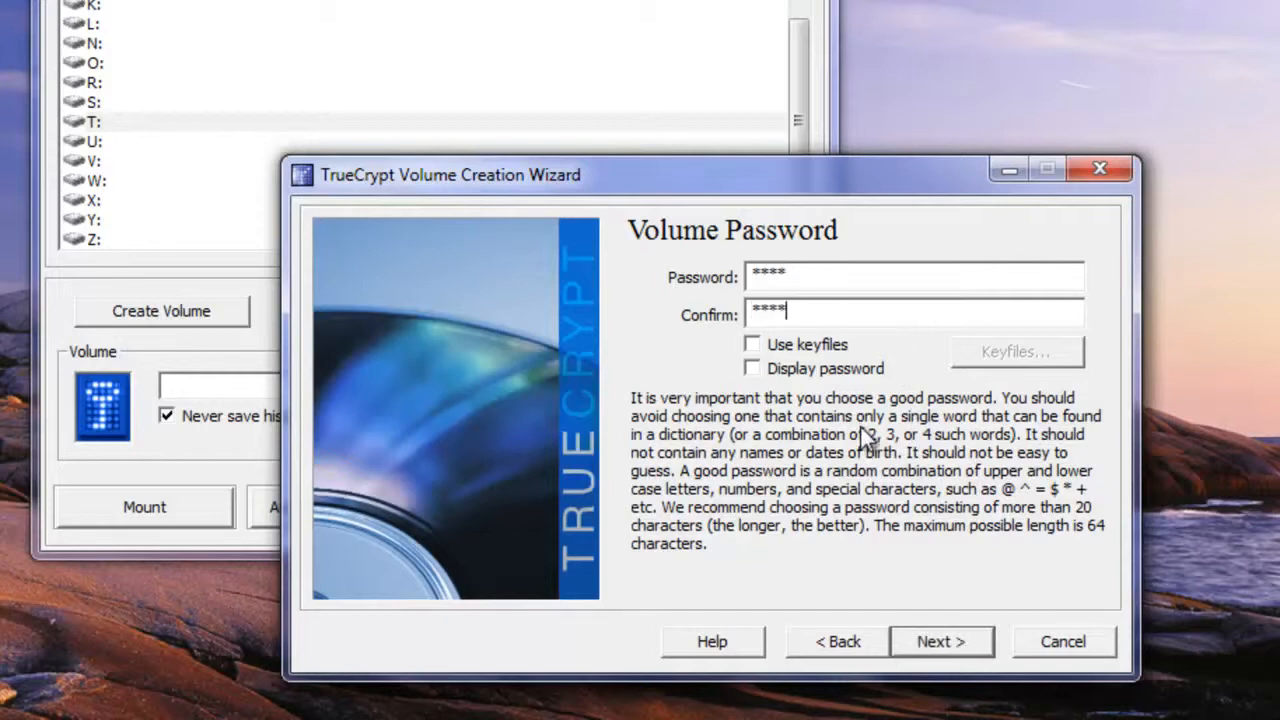
left_click(960, 640)
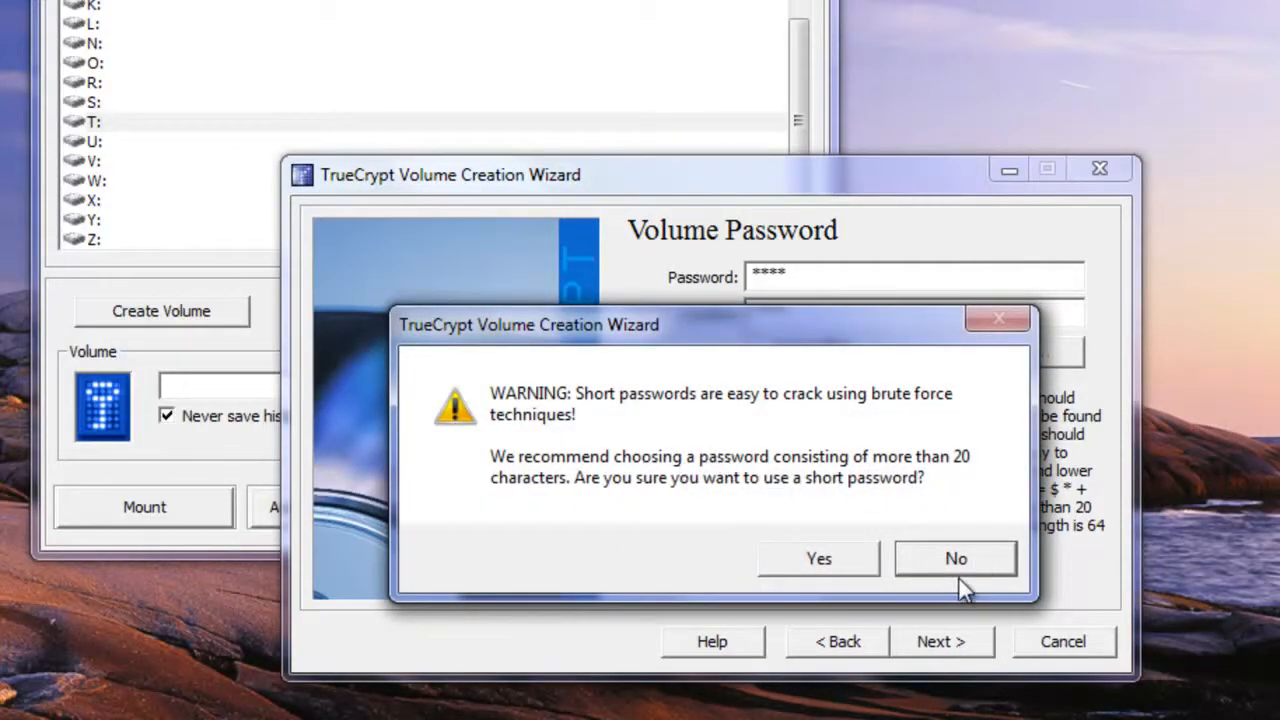
left_click(820, 558)
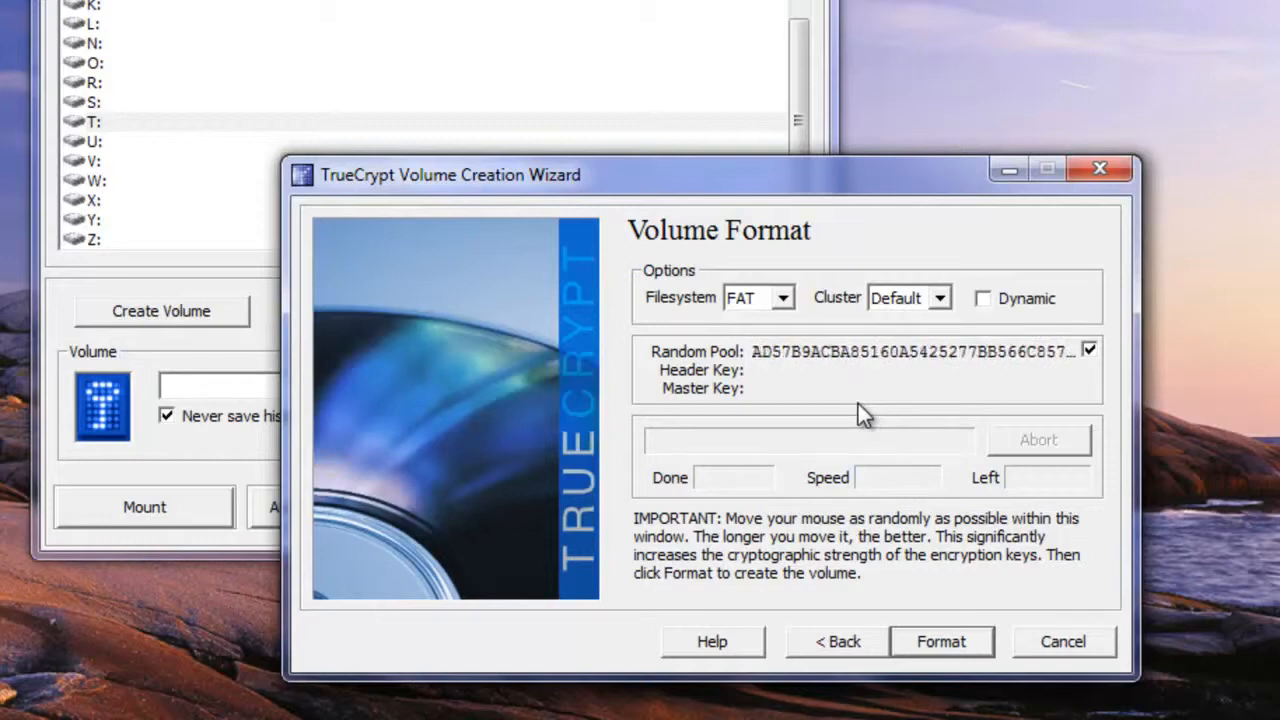
Keep FAT as the filesystem and format the encrypted volume
left_click(782, 298)
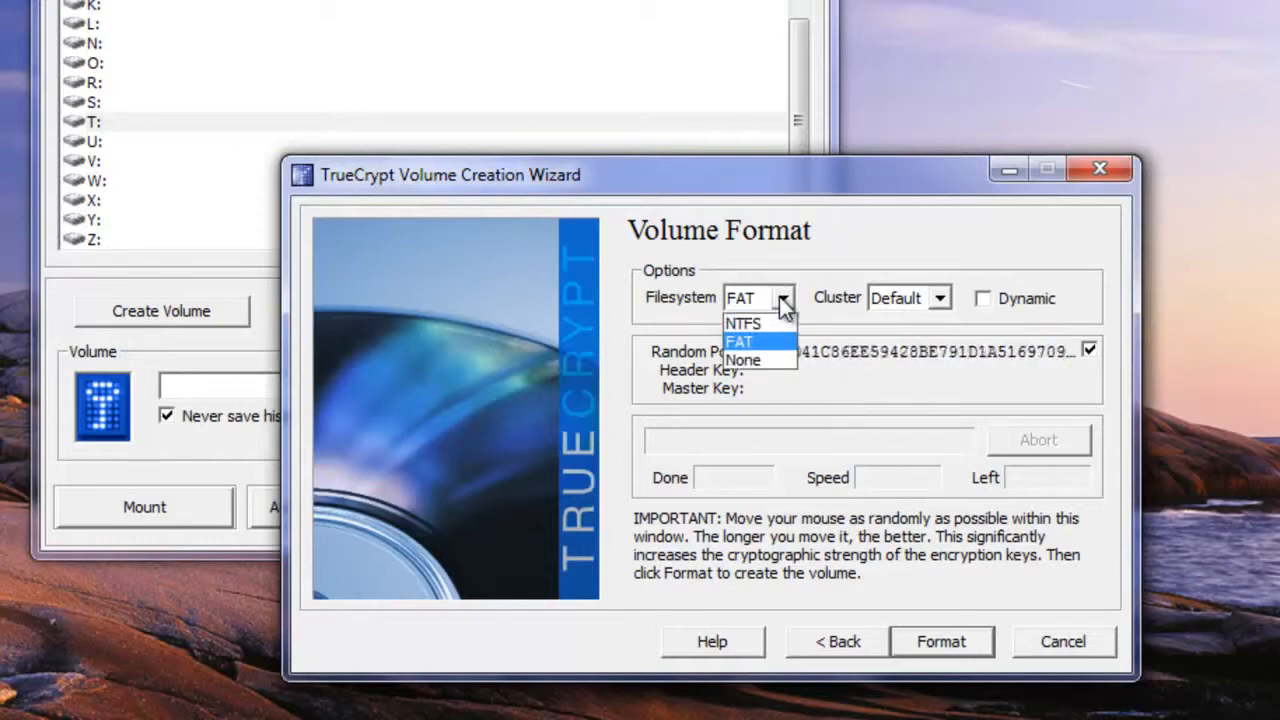
left_click(779, 296)
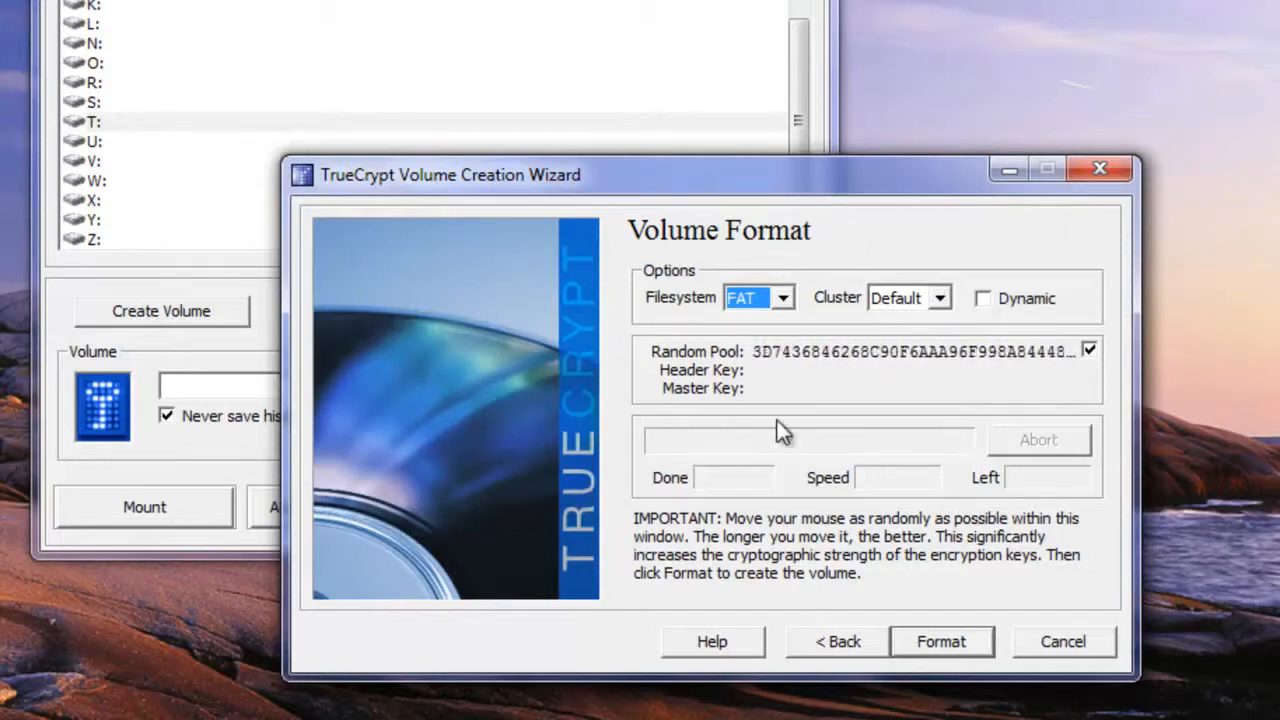
left_click(950, 648)
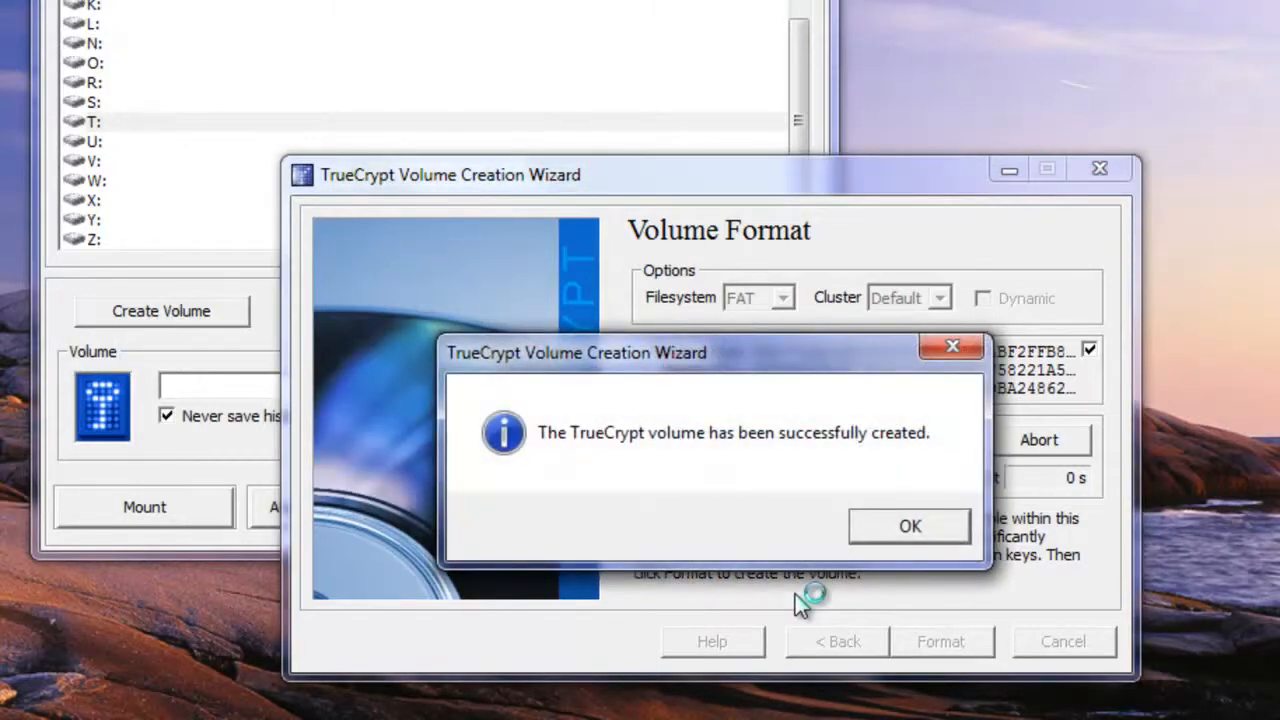
Acknowledge the successful creation message and close the Volume Creation Wizard
left_click(866, 527)
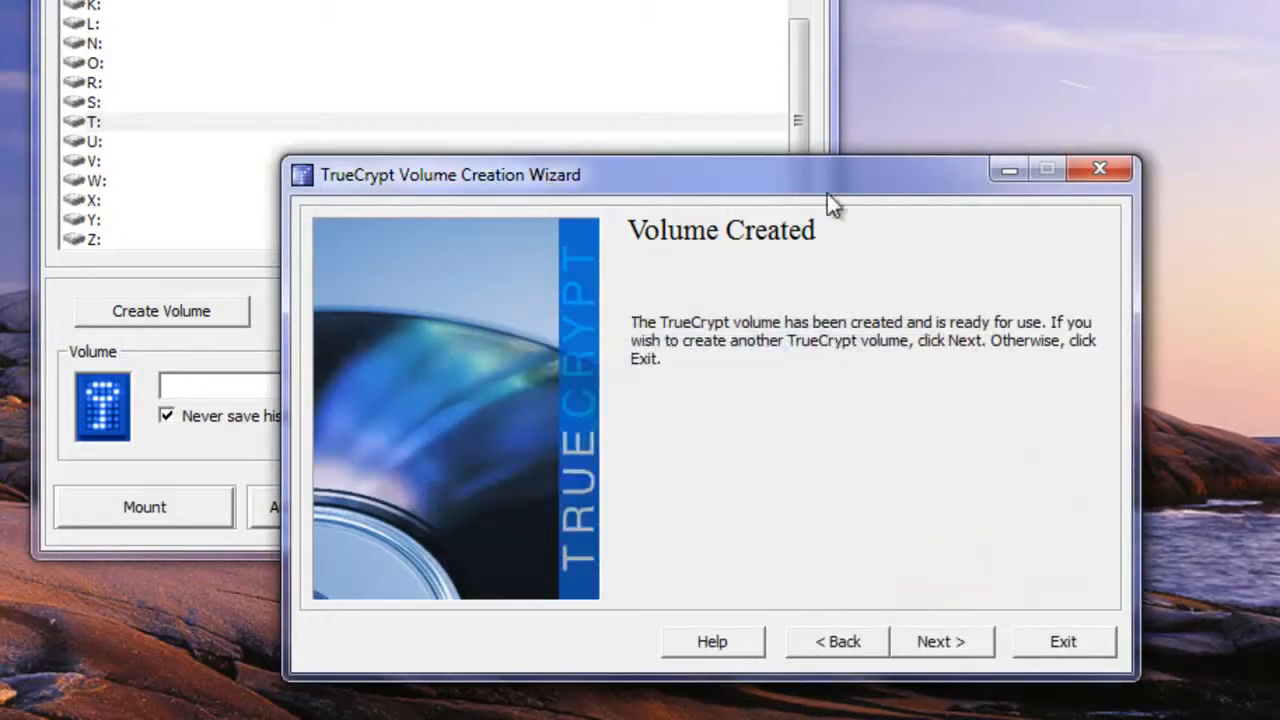
left_click_drag(828, 196, 975, 143)
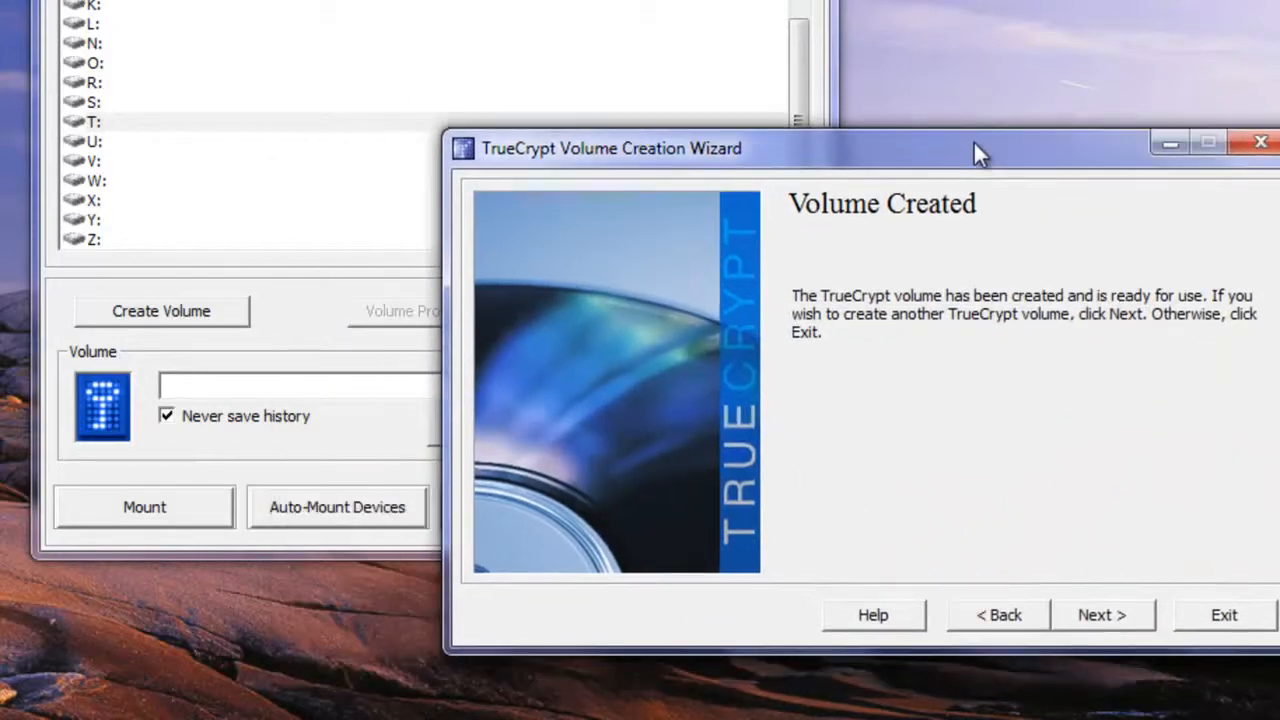
left_click(1090, 620)
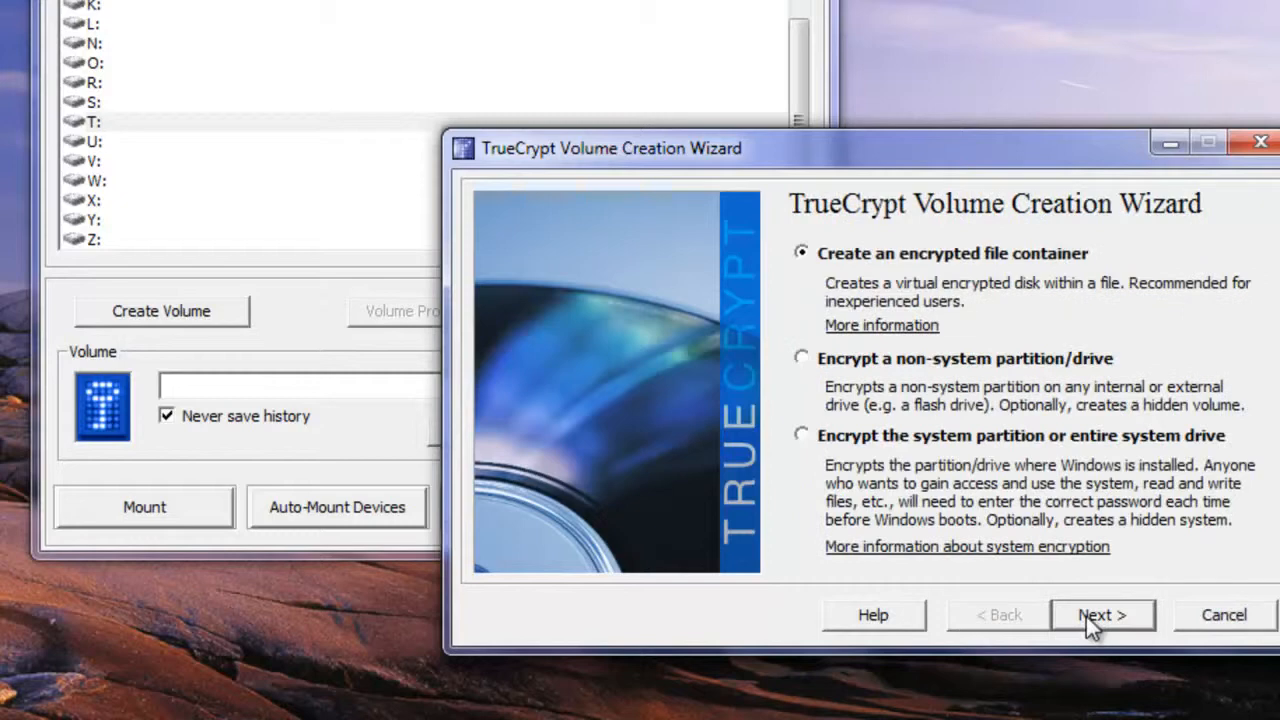
left_click(1245, 620)
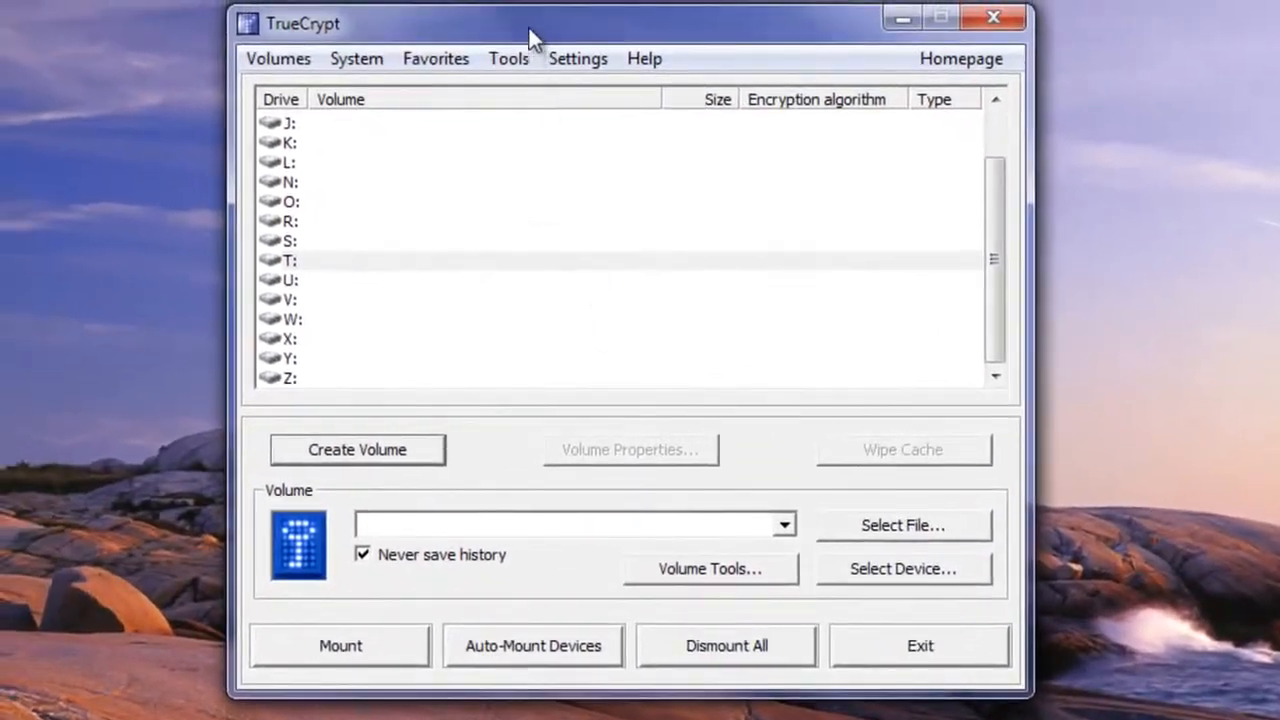
Choose drive letter H: in TrueCrypt's drive list
left_click_drag(528, 25, 724, 42)
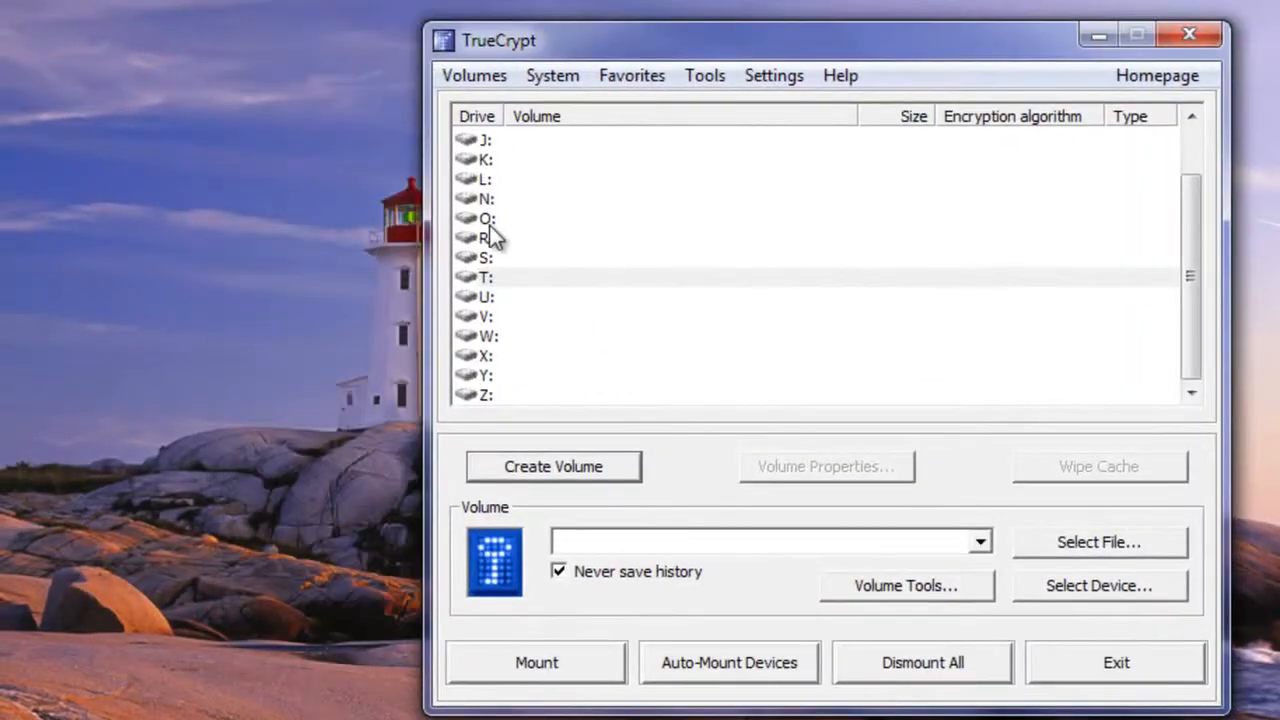
left_click(716, 277)
scroll(716, 277, "up", 1)
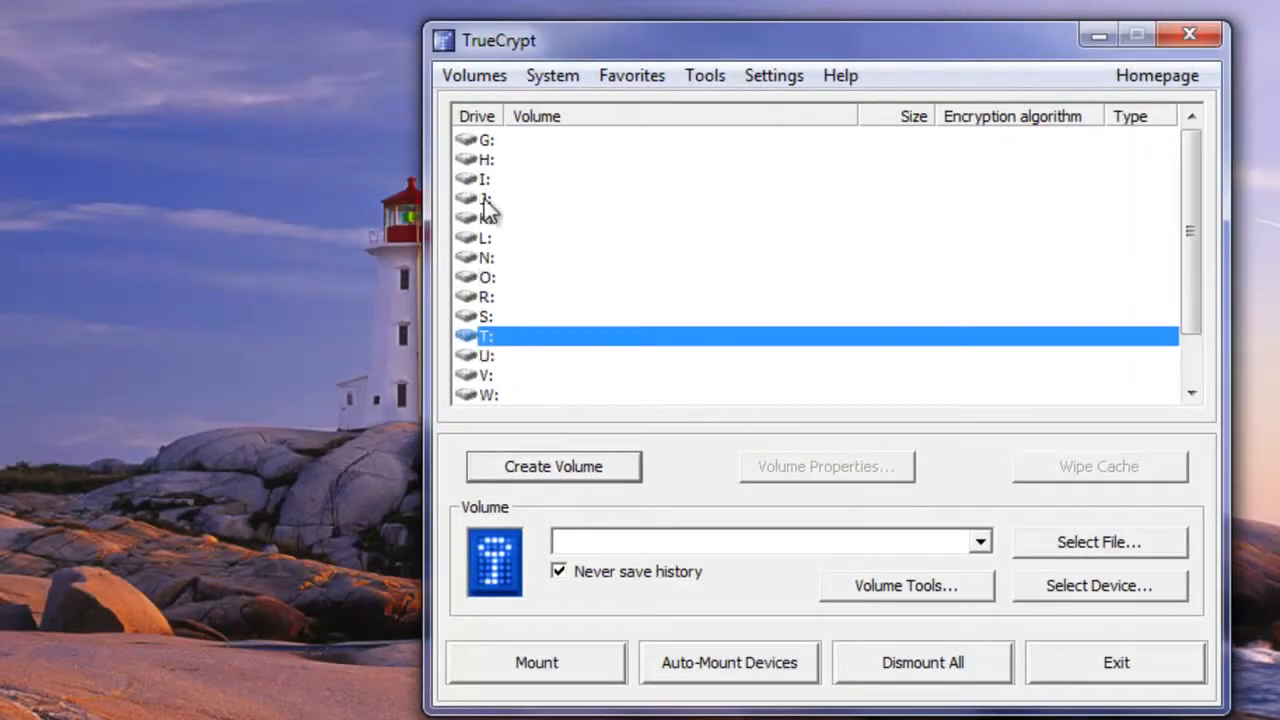
left_click(486, 160)
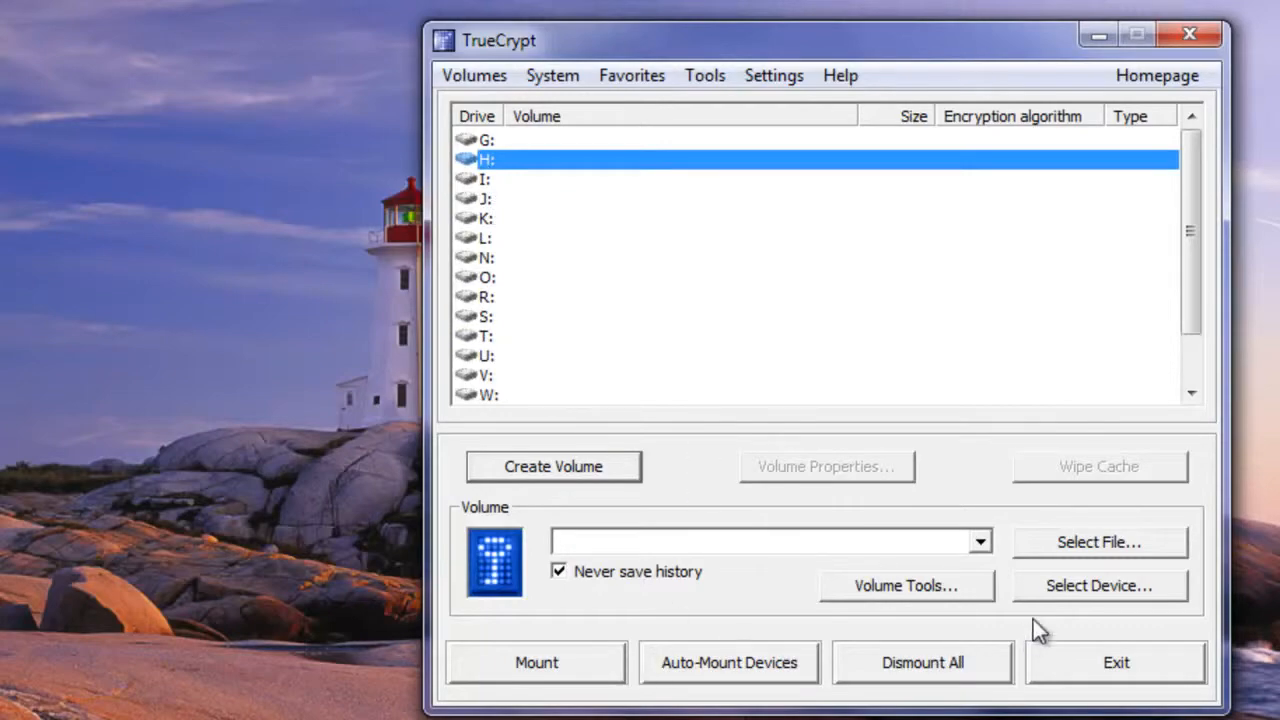
Select D:\Tutorial\SSS\Tutorial.lesson as the container and mount it
left_click(1103, 545)
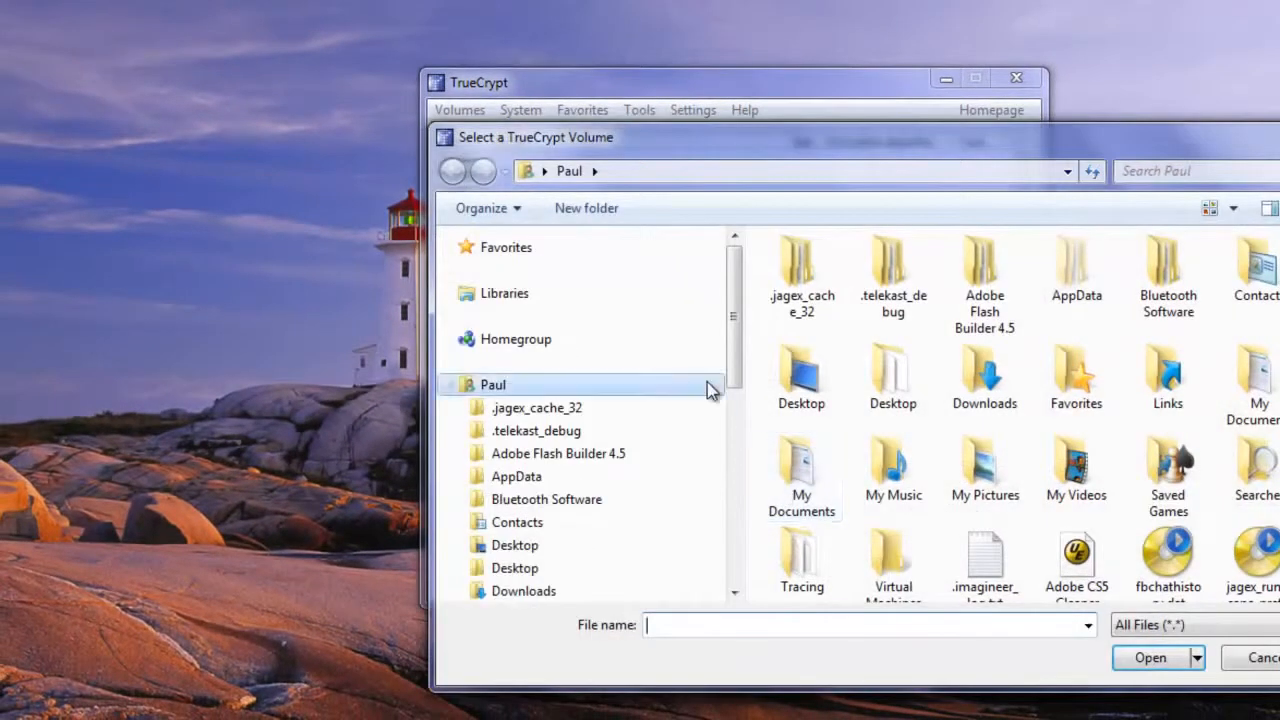
left_click(451, 385)
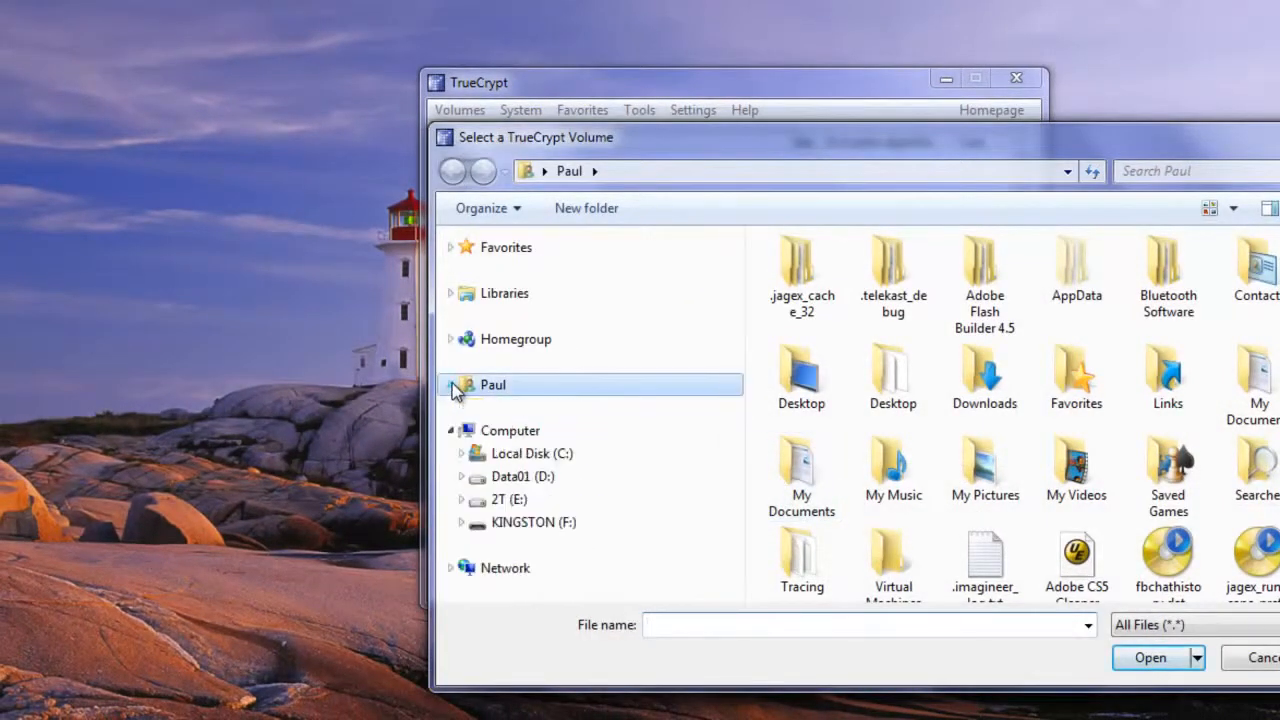
left_click(461, 478)
scroll(637, 475, "down", 2)
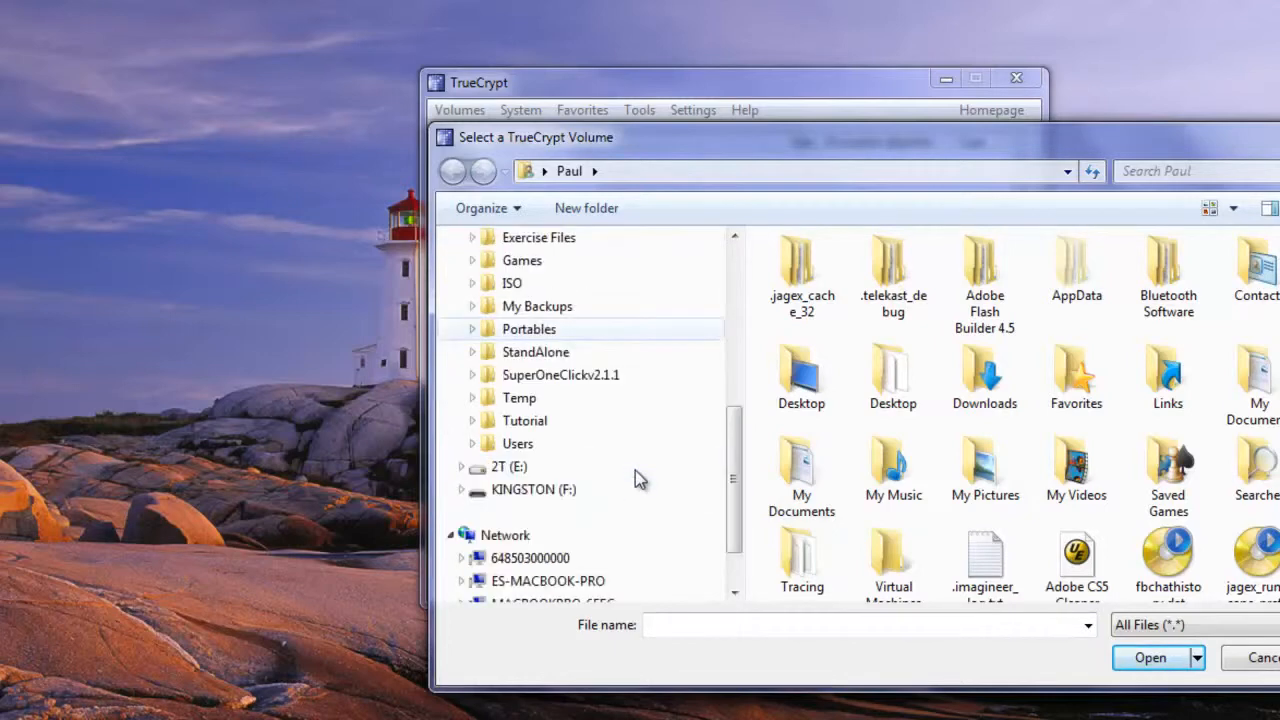
left_click(475, 421)
left_click(523, 444)
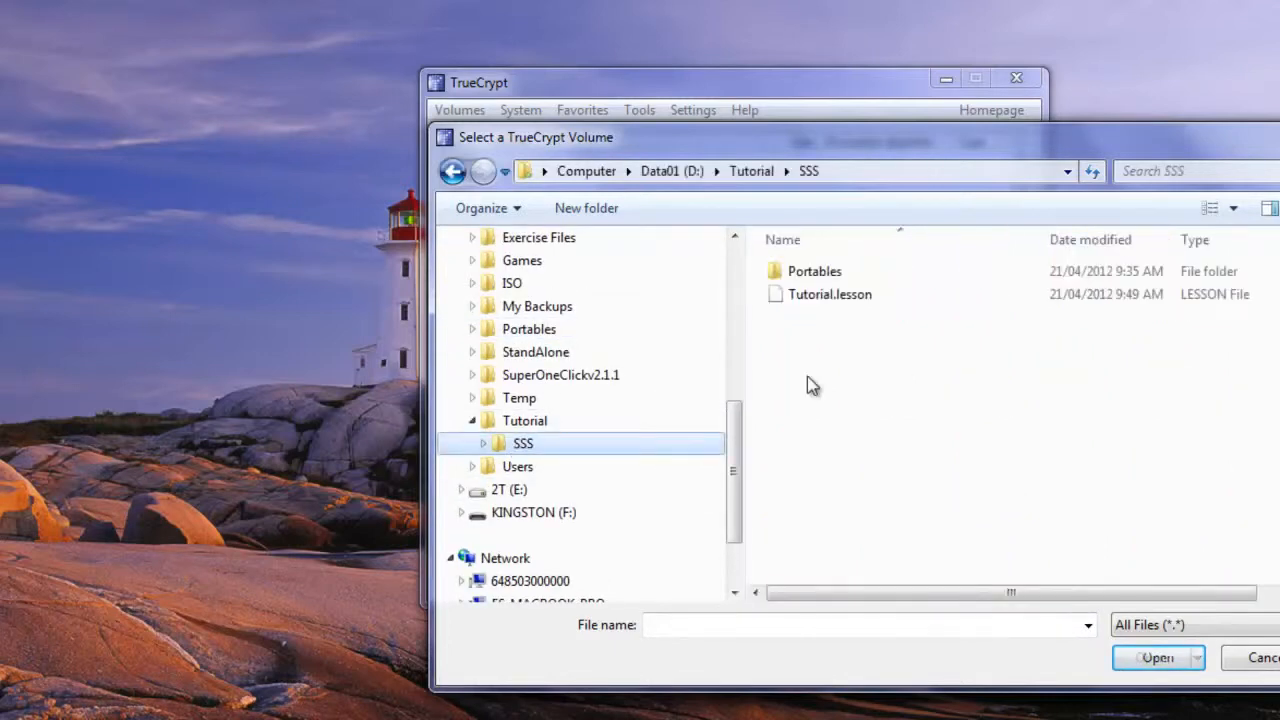
left_click(845, 298)
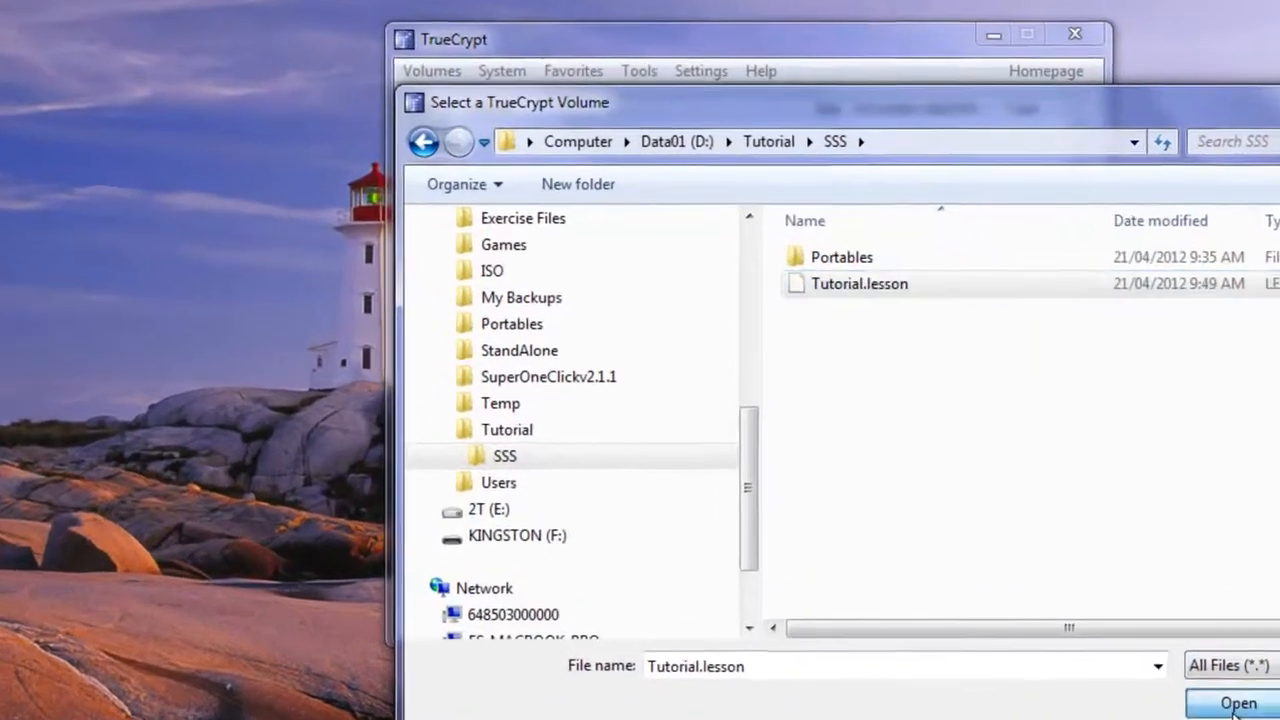
left_click(1233, 704)
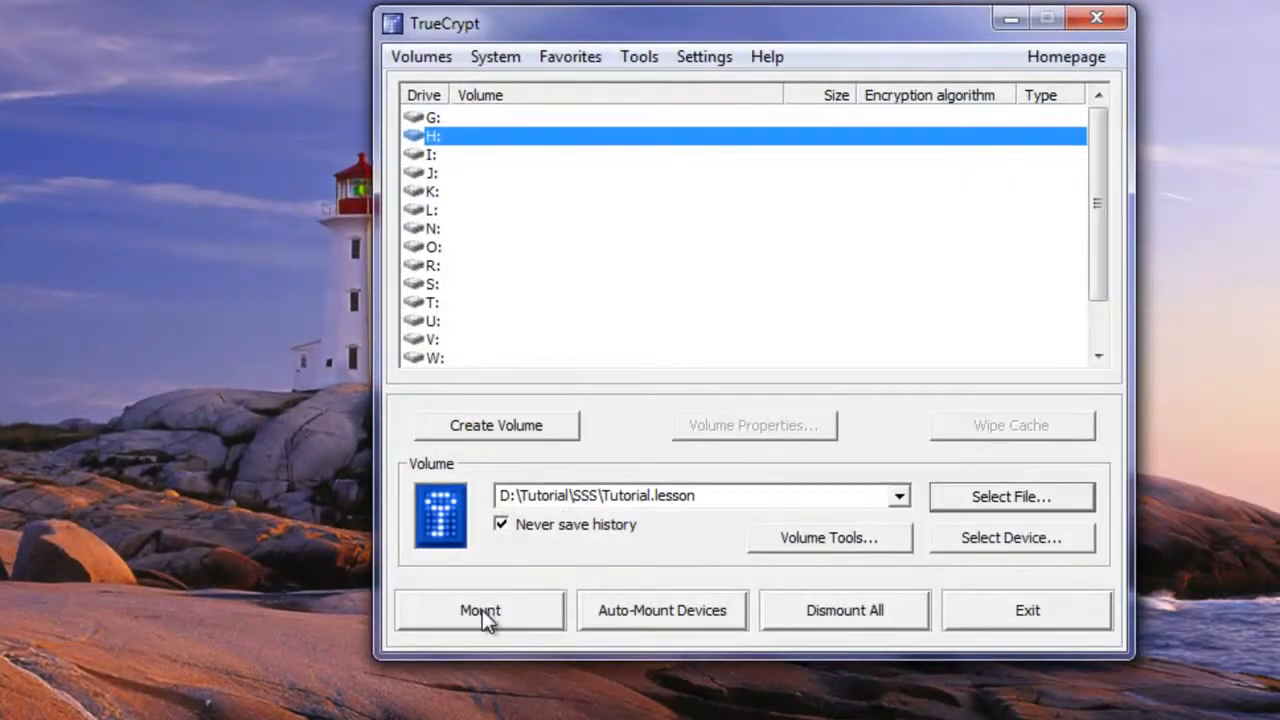
left_click(482, 612)
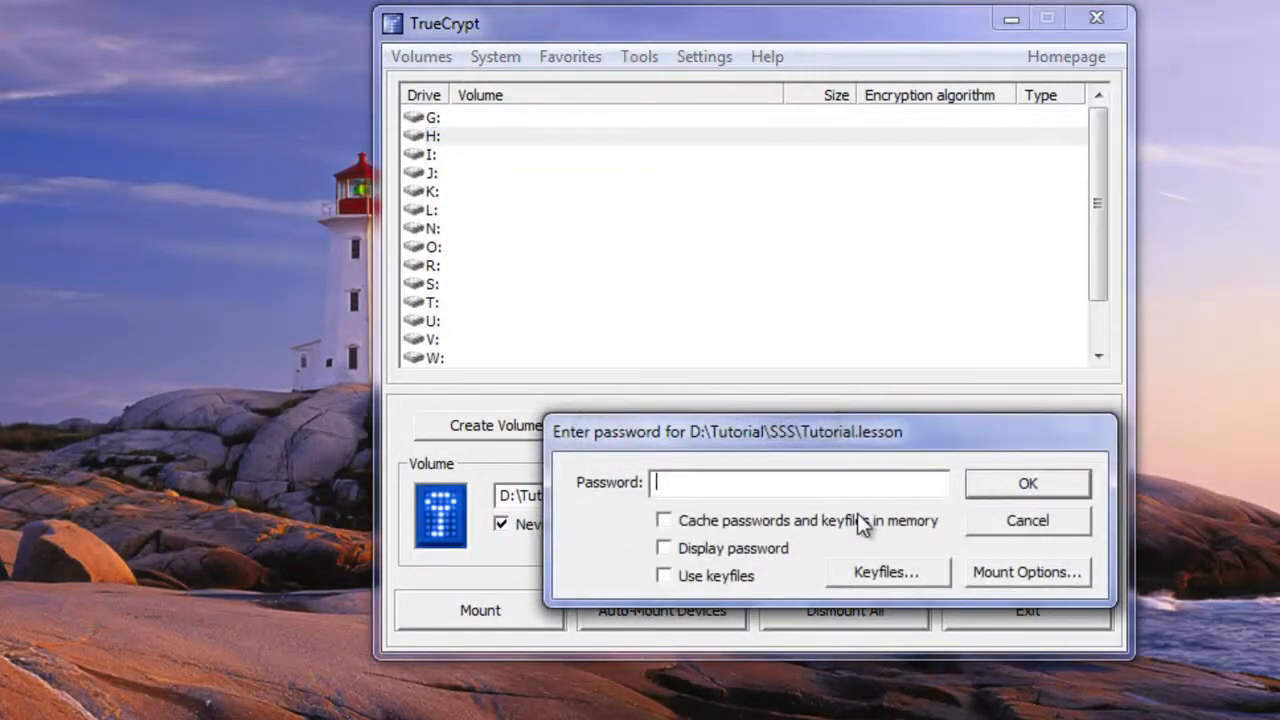
Enter the volume password to mount it, then select Local Disk (H:) in Explorer
type("****")
left_click(1050, 486)
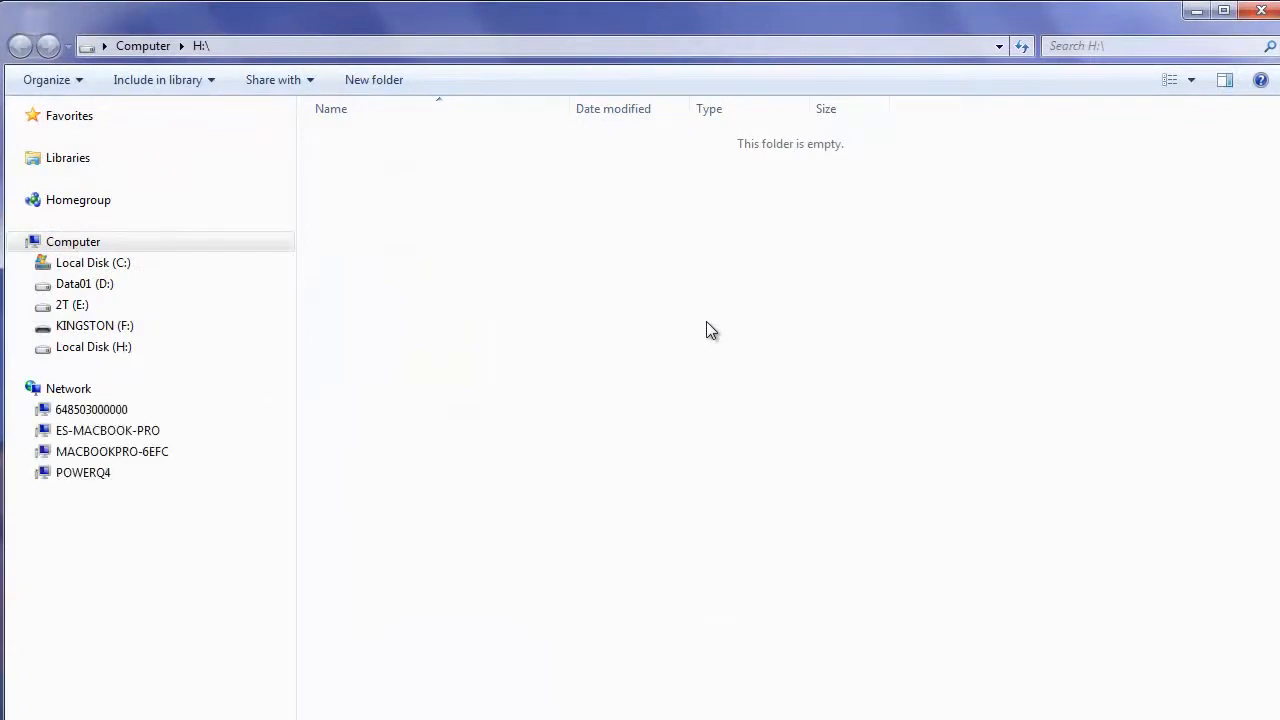
left_click(64, 357)
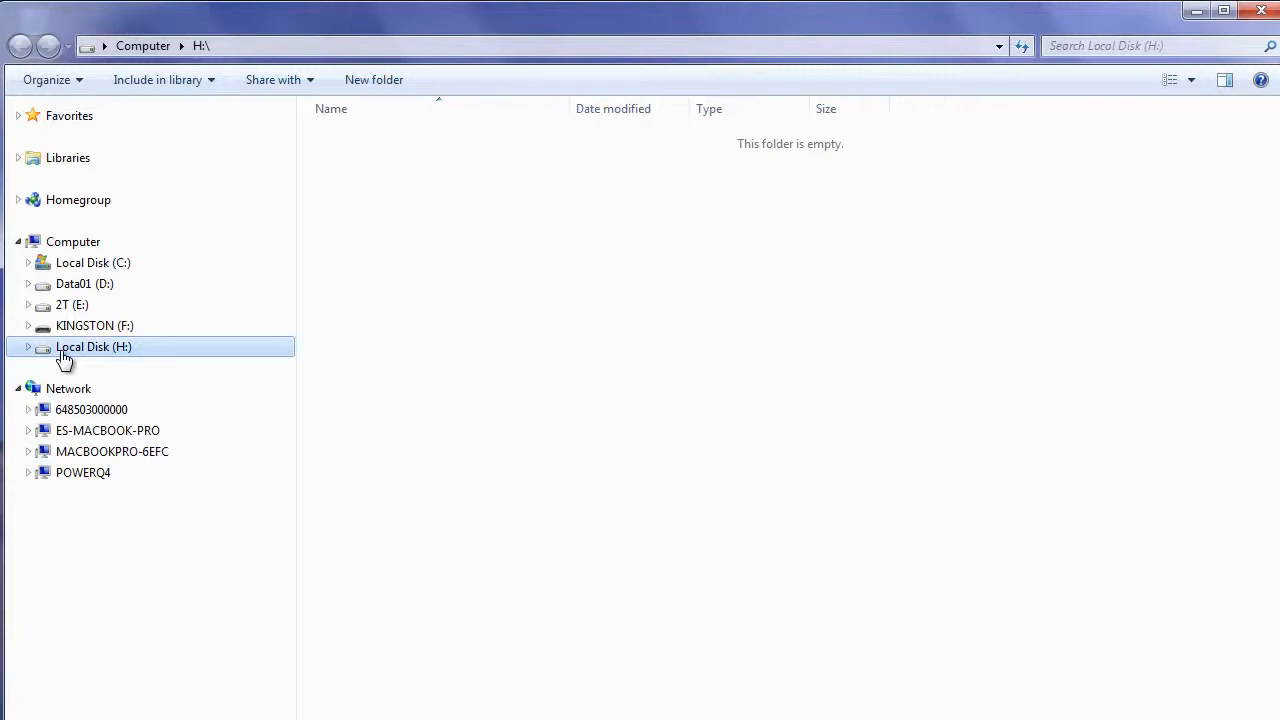
View the H: drive's Properties: FAT32, 0.99 GB capacity, 4.00 KB used
right_click(63, 352)
left_click(140, 718)
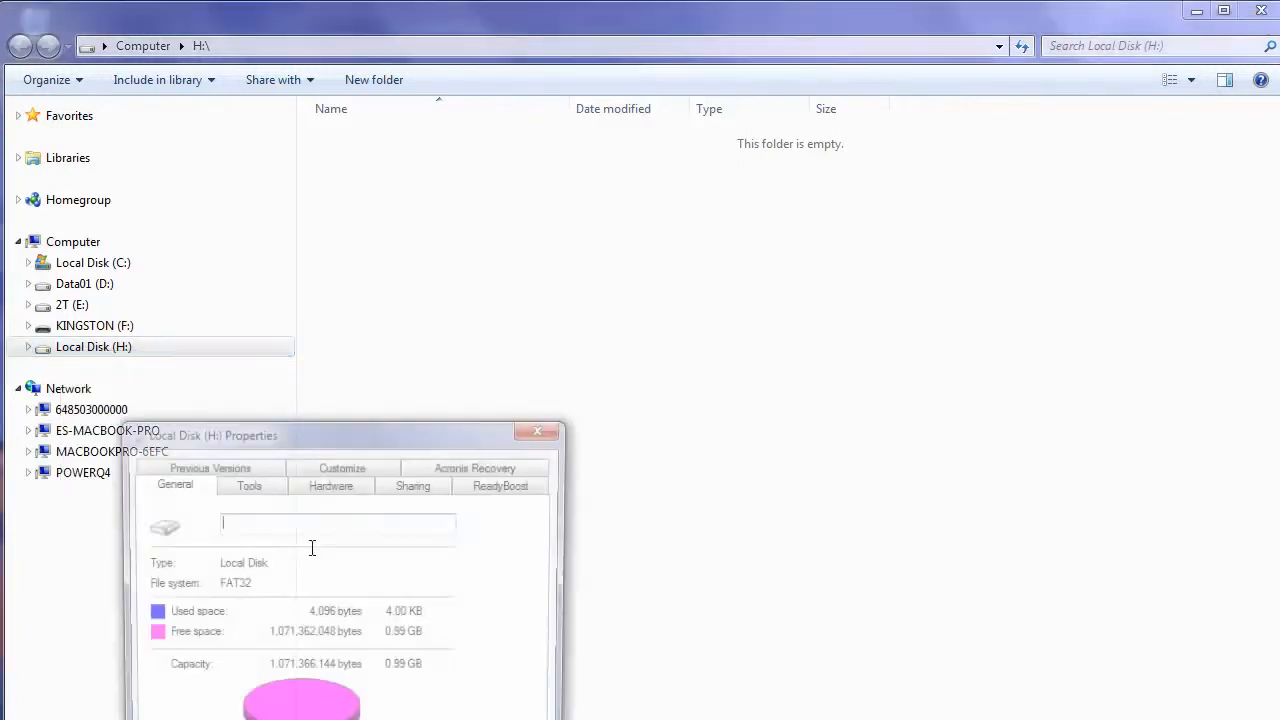
left_click_drag(319, 435, 494, 136)
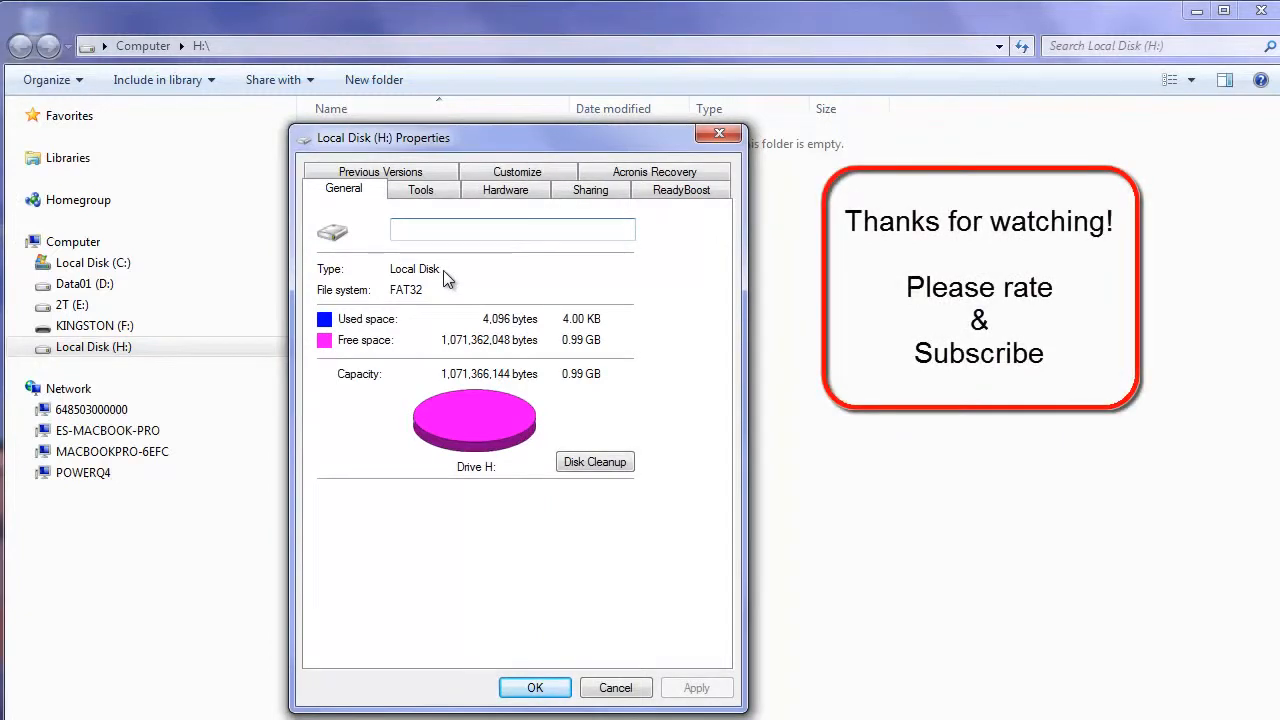